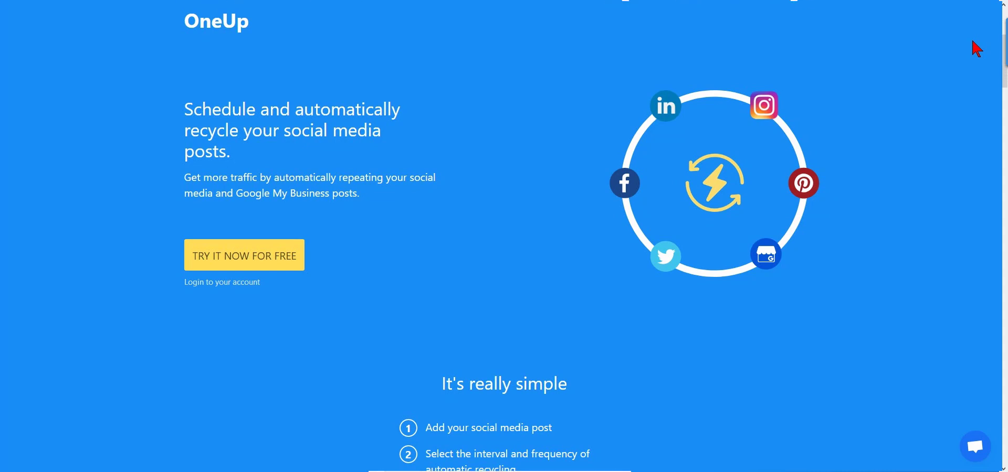
Examine the OneUp home page sections on how scheduling works, organizing posts into categories and the calendar view.
scroll(977, 49, down, 6)
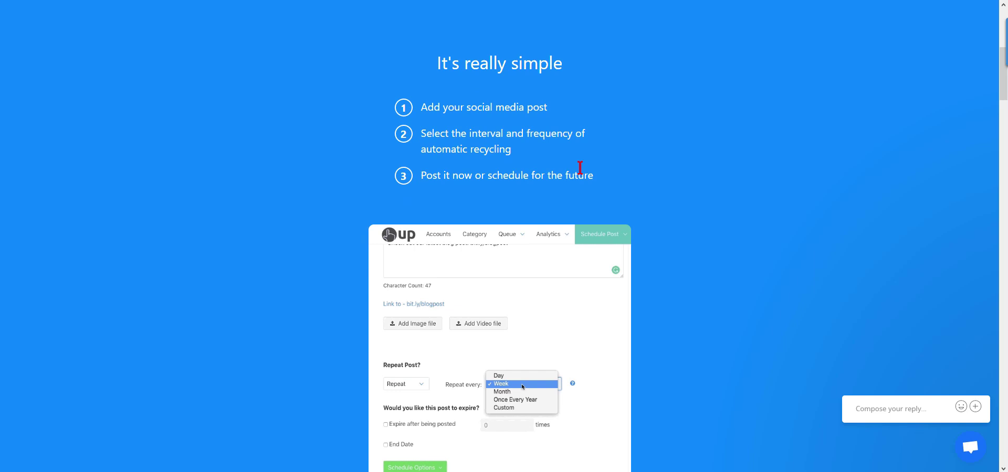
scroll(585, 174, down, 1)
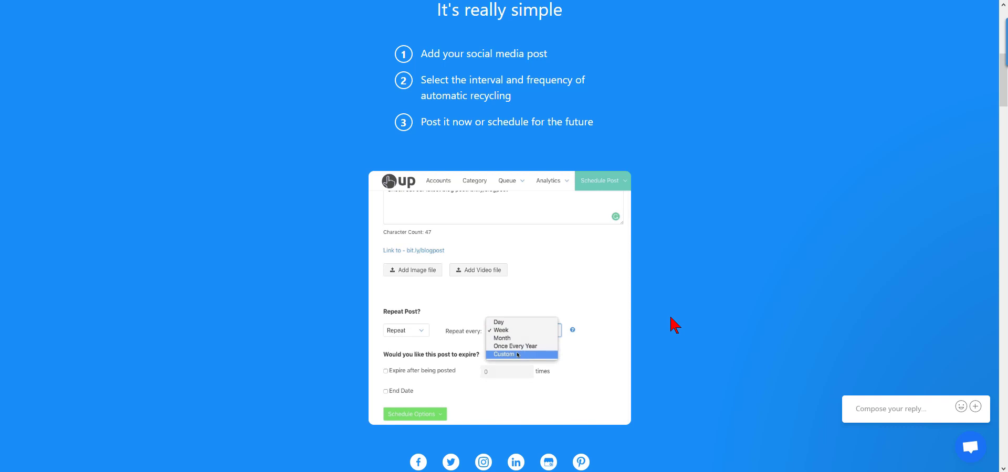
scroll(694, 329, down, 1)
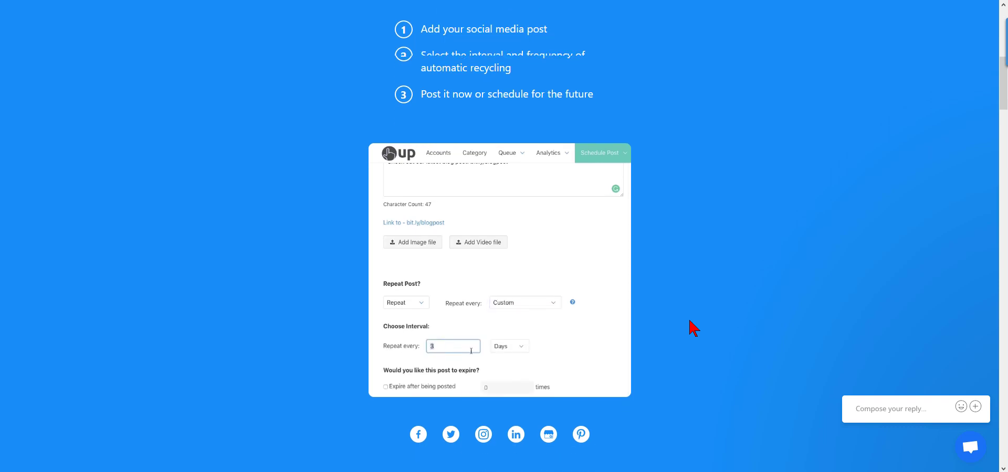
scroll(690, 327, down, 3)
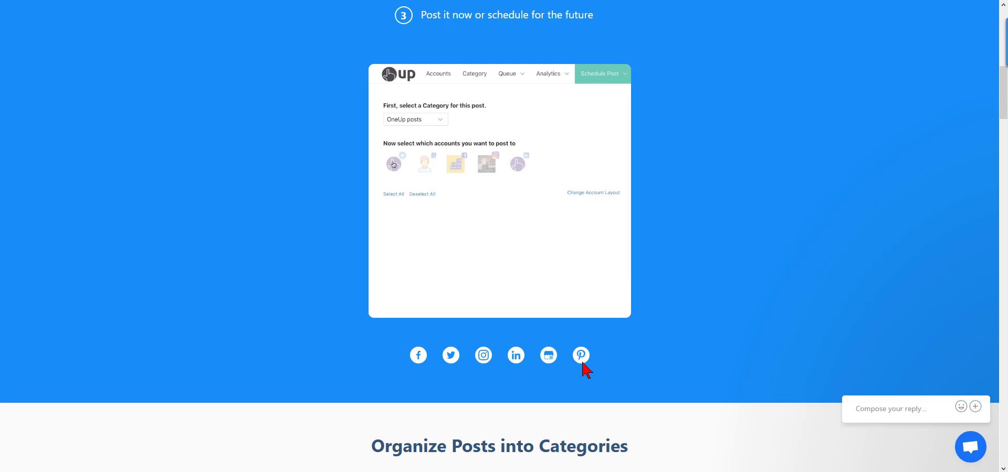
scroll(666, 372, down, 4)
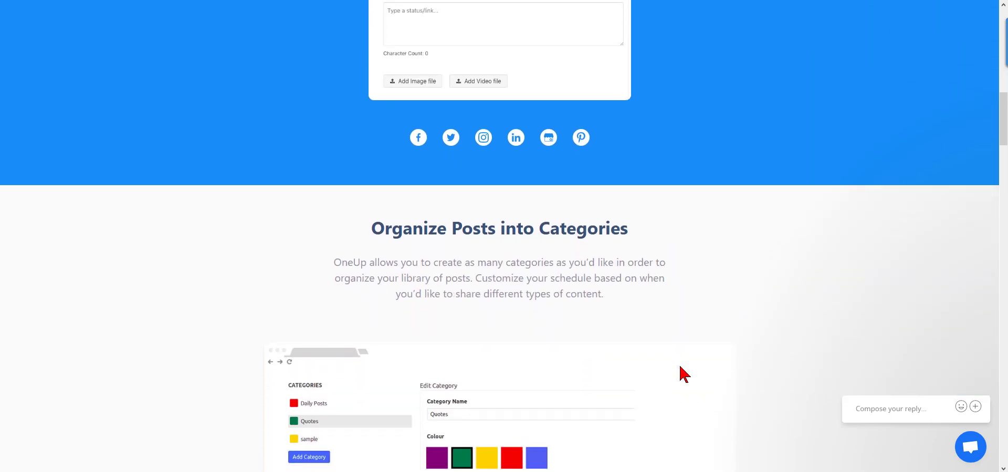
scroll(684, 374, down, 3)
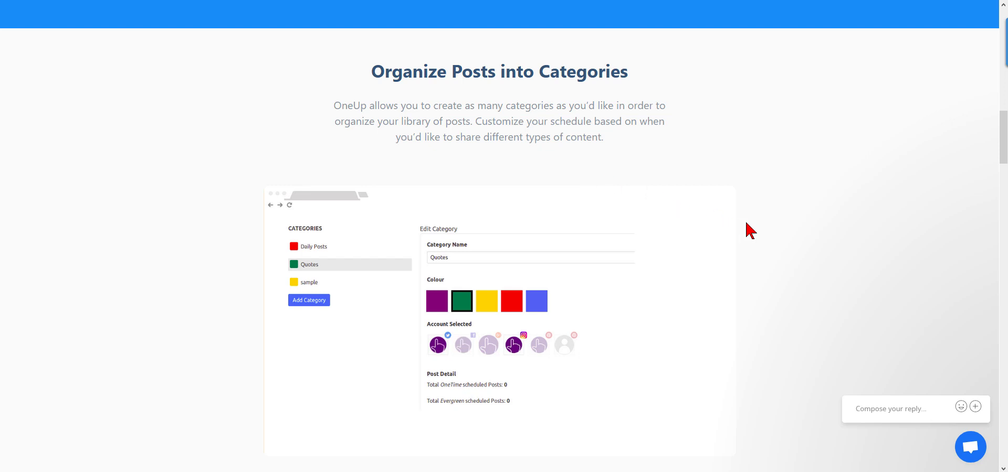
scroll(782, 242, down, 1)
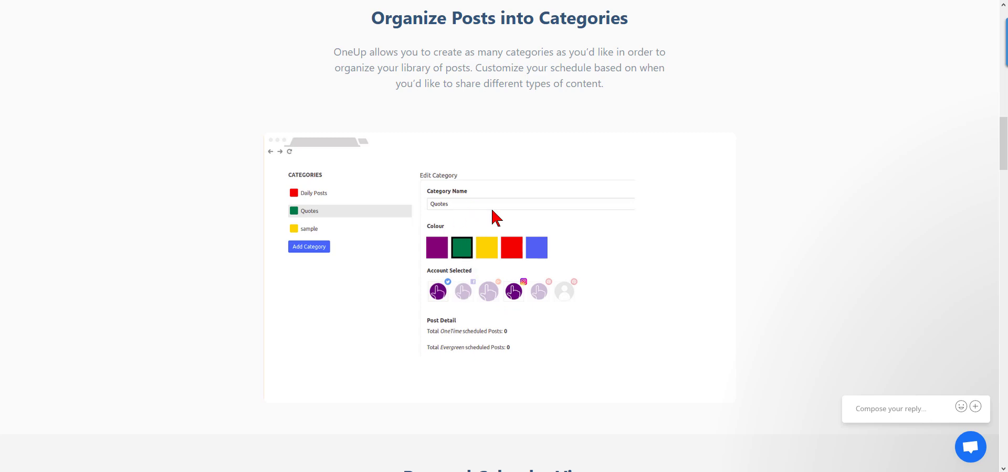
scroll(702, 267, down, 5)
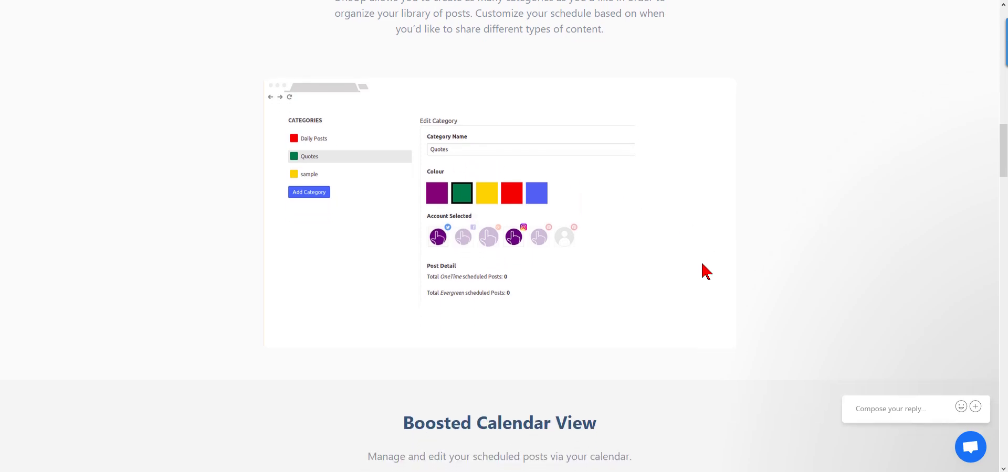
scroll(769, 288, down, 3)
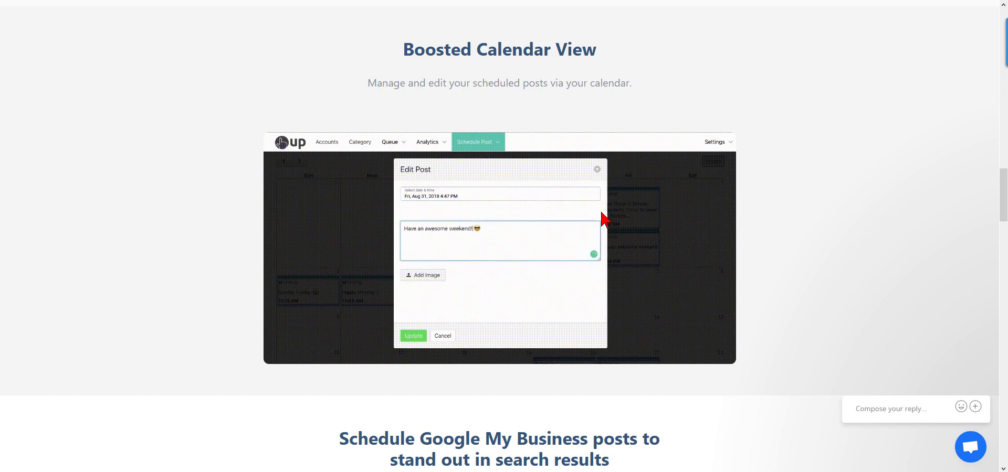
Examine the home page sections on Google My Business posts, additional features and customer testimonials.
scroll(749, 253, down, 4)
scroll(749, 257, down, 4)
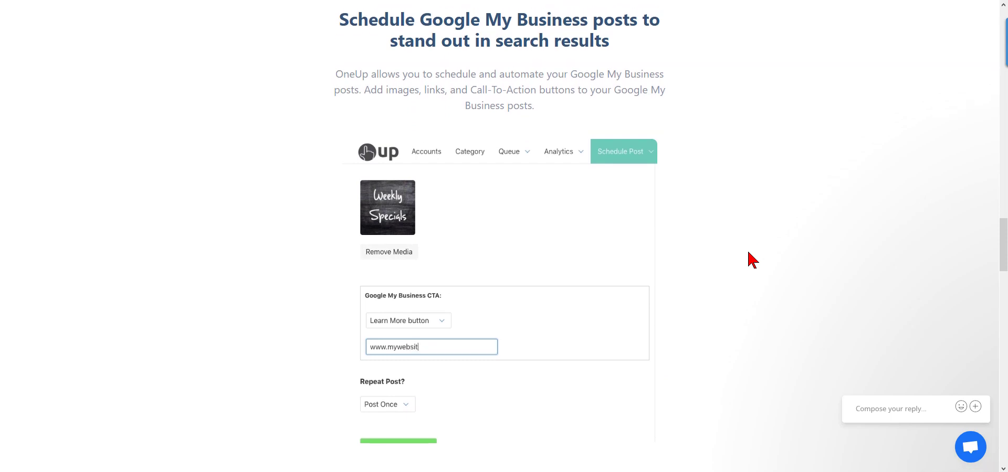
scroll(749, 258, up, 1)
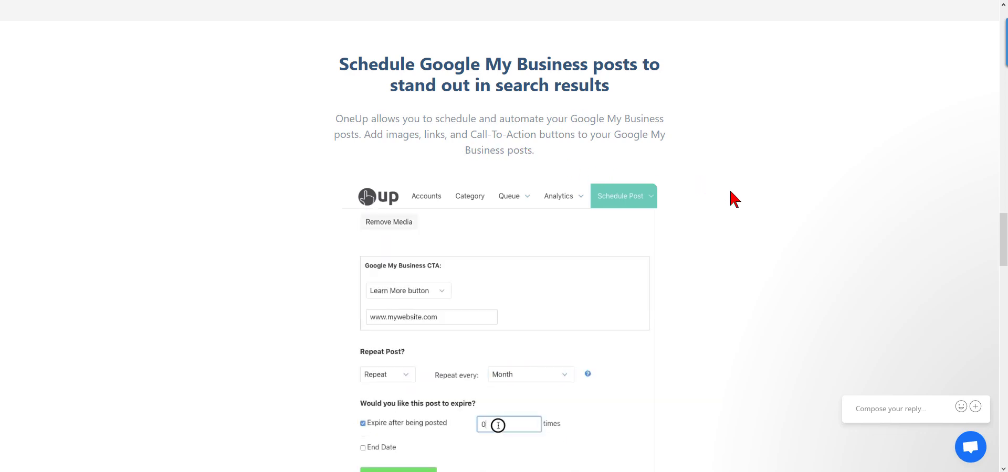
scroll(732, 199, down, 1)
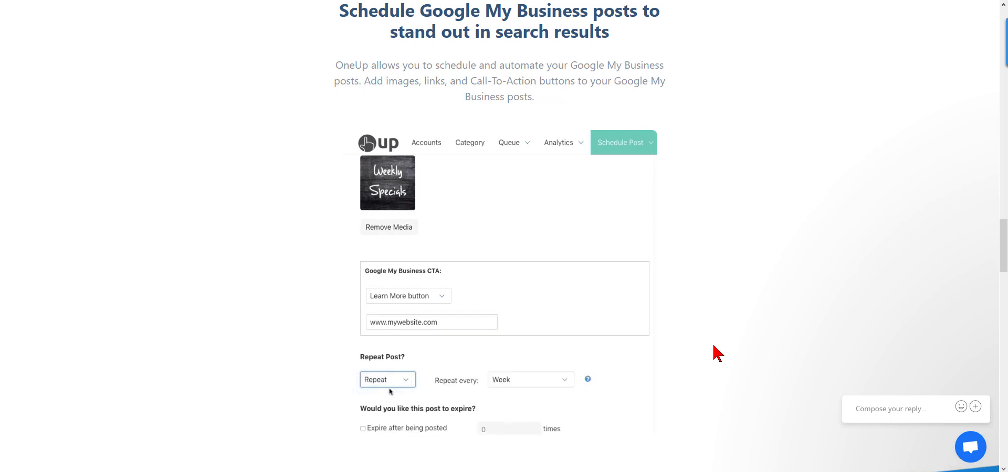
scroll(717, 353, down, 8)
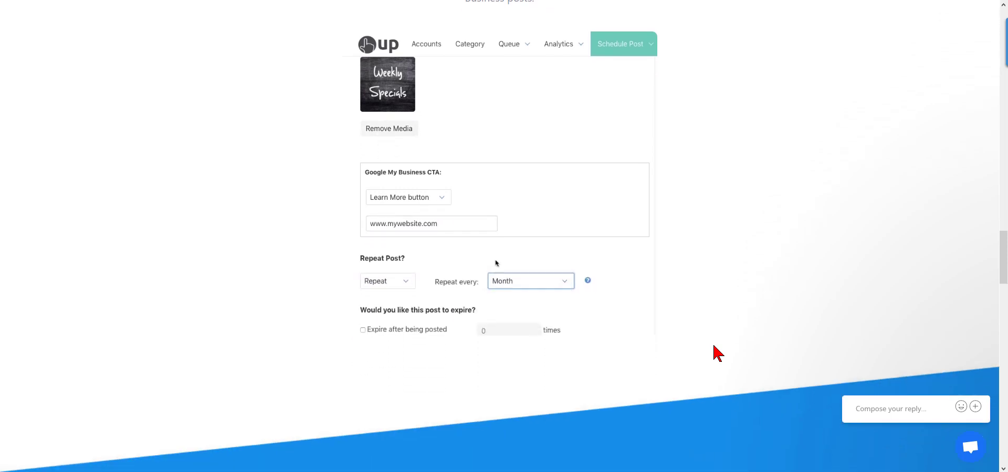
scroll(717, 354, down, 4)
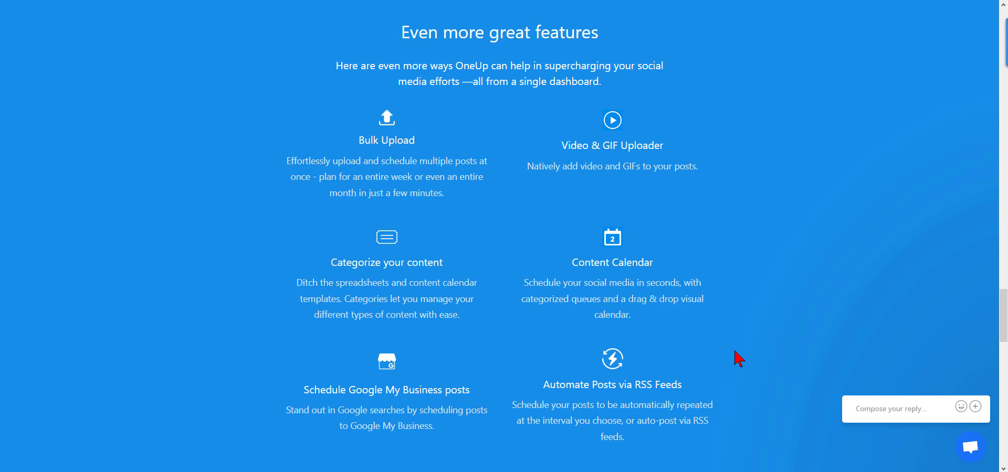
scroll(724, 353, down, 7)
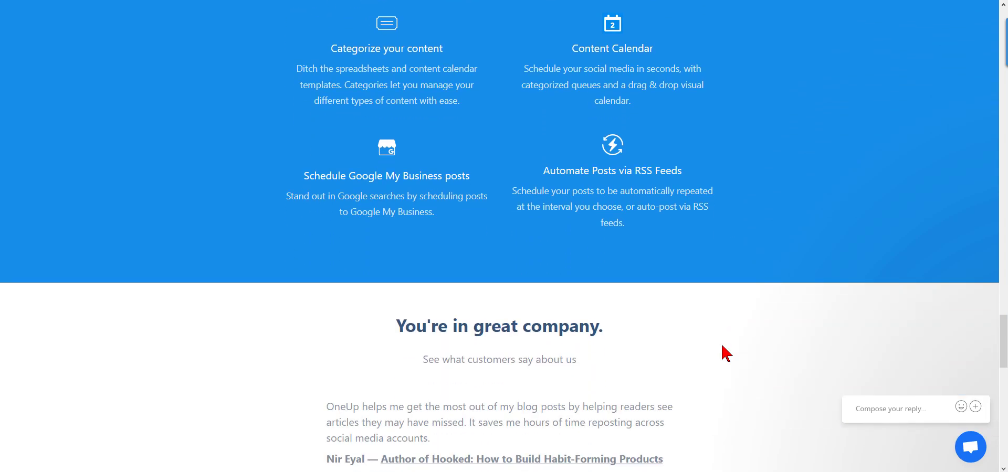
scroll(725, 353, down, 3)
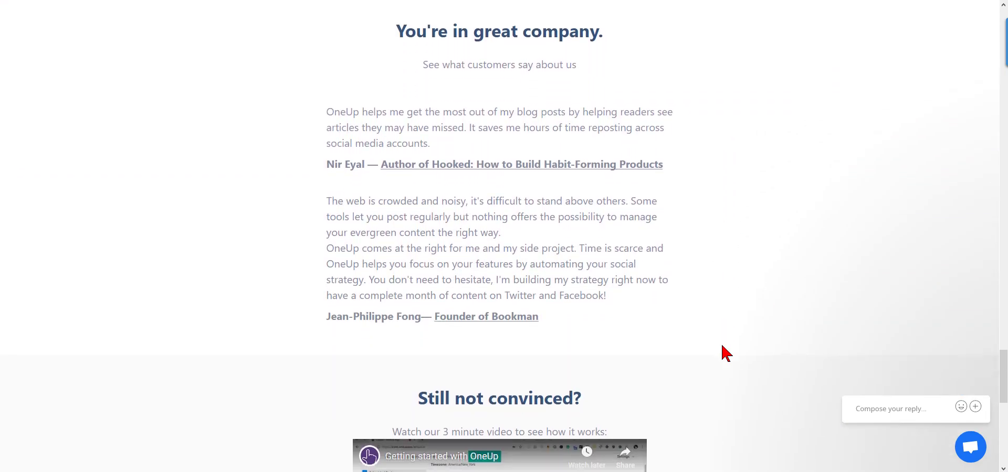
scroll(725, 353, up, 1)
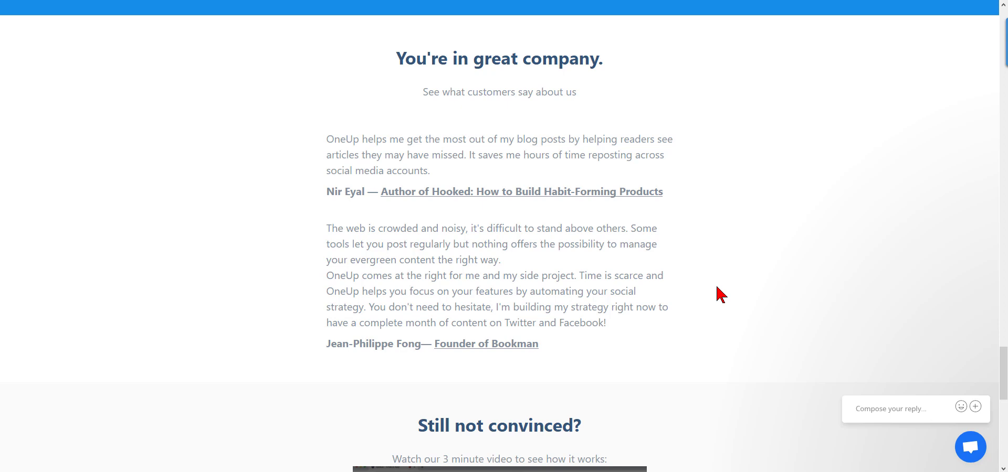
Play the "Getting started with OneUp" video under "Still not convinced?" in full screen.
scroll(720, 293, down, 6)
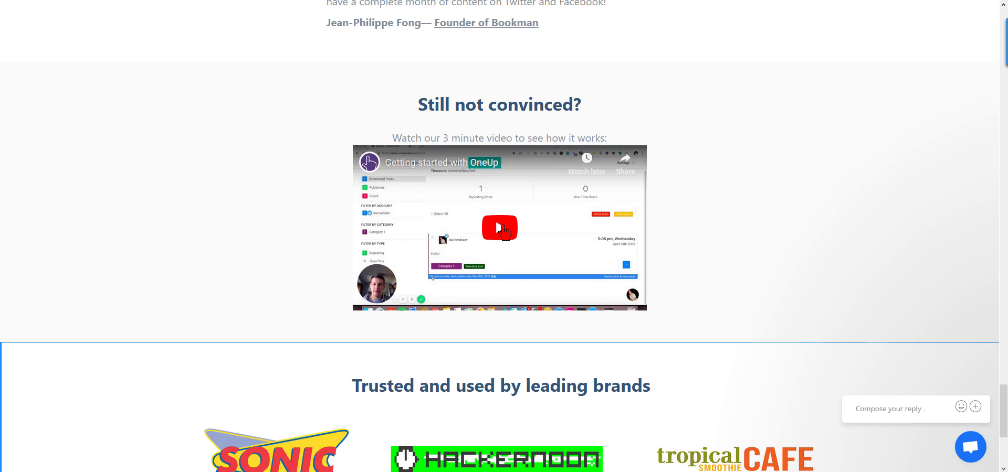
click(502, 230)
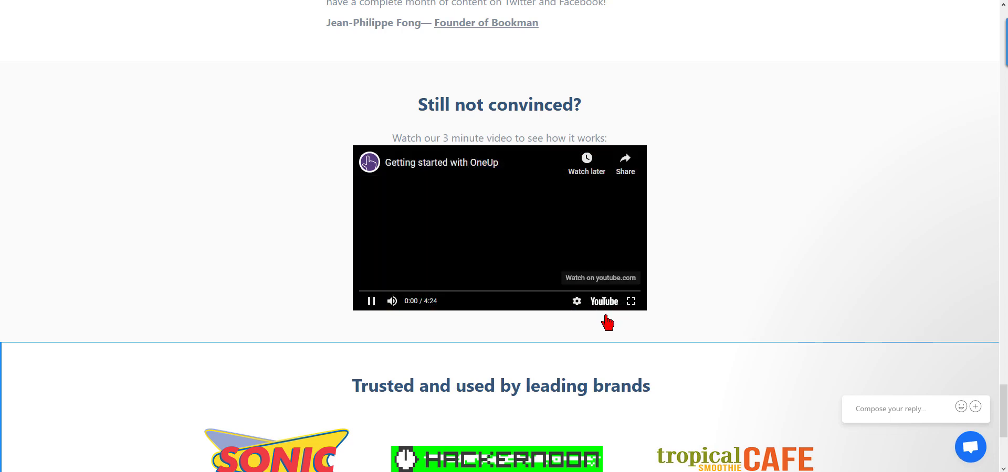
click(635, 306)
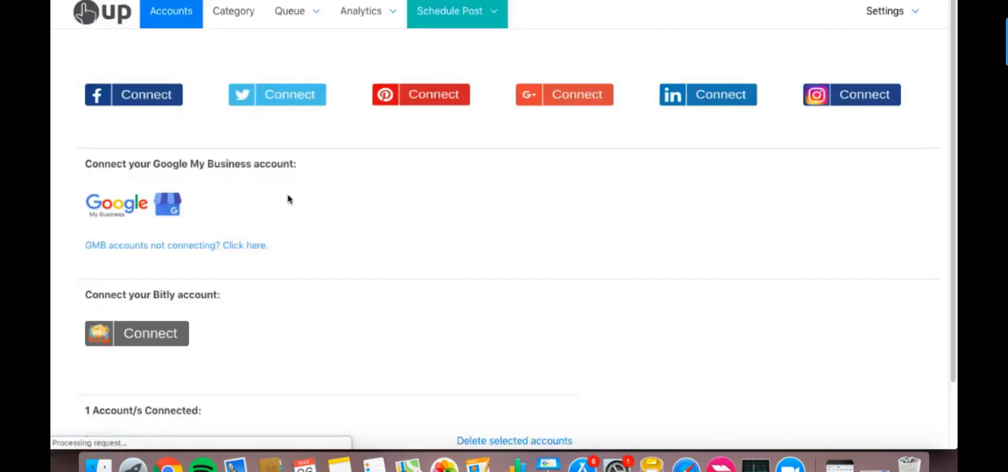
Look over the available and connected social accounts and open the form for scheduling a single post.
scroll(271, 260, down, 3)
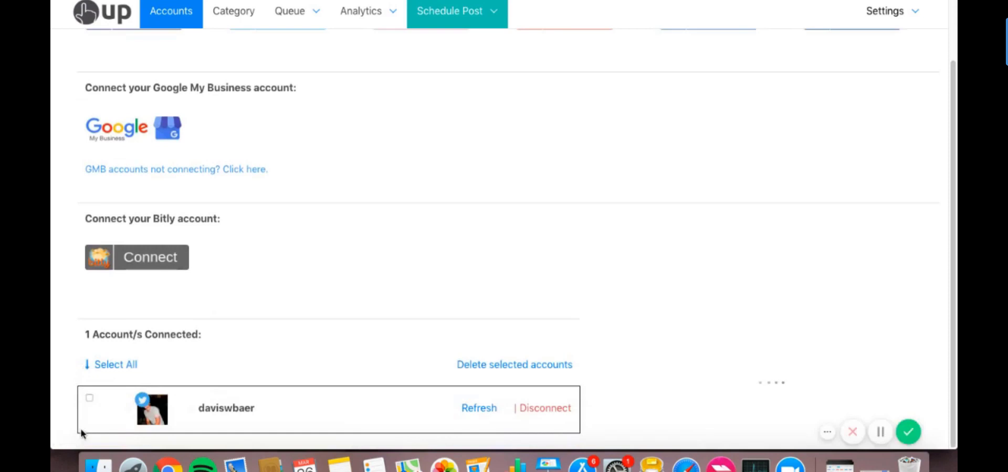
scroll(310, 394, up, 2)
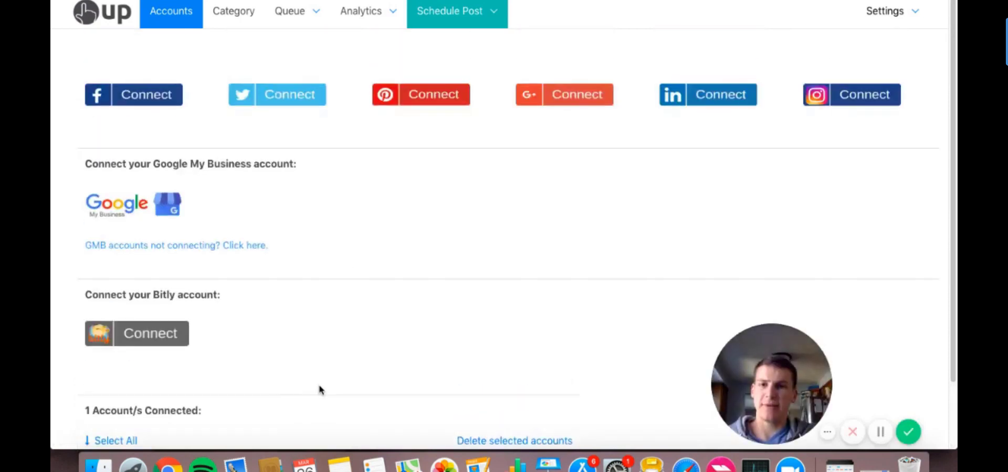
scroll(242, 255, down, 2)
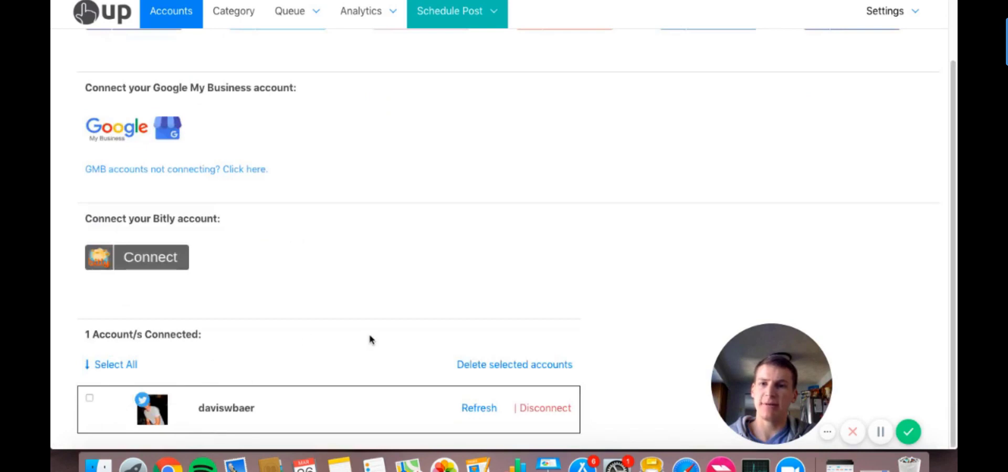
scroll(362, 335, up, 2)
click(455, 24)
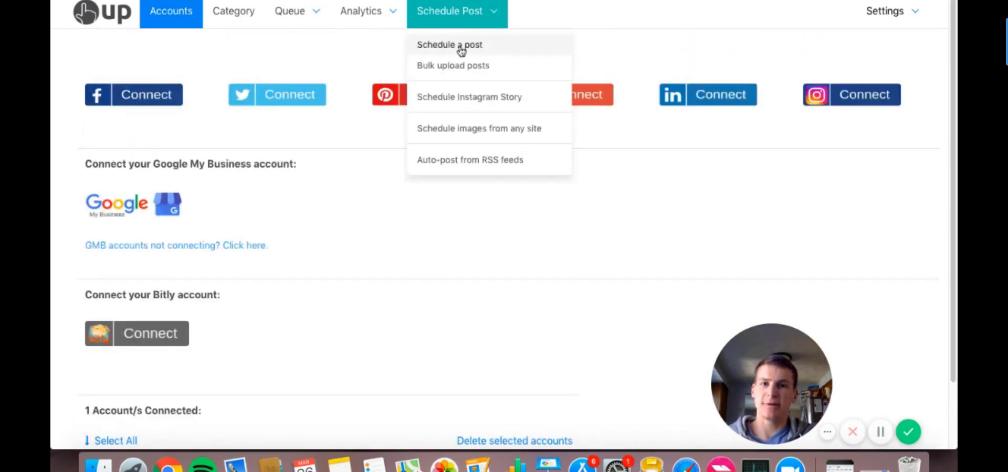
click(460, 47)
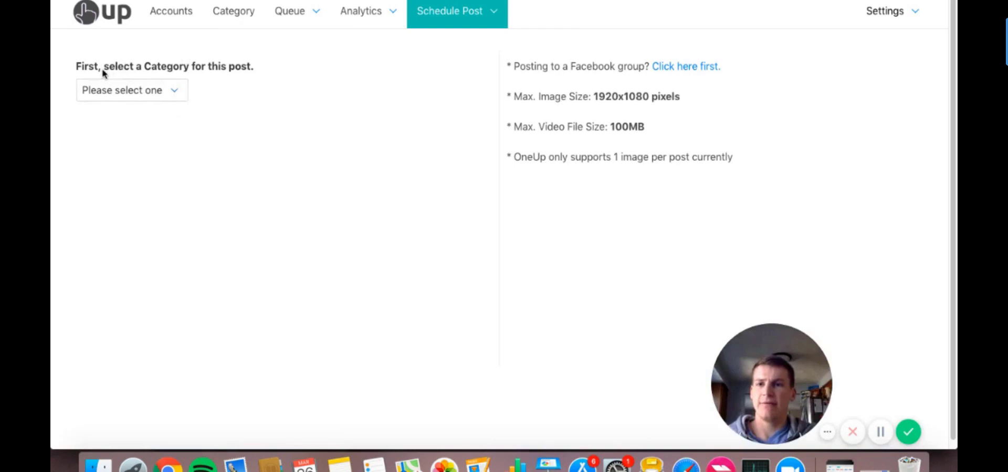
Assign the post to Category 1 and choose the connected Twitter account as its destination.
click(150, 94)
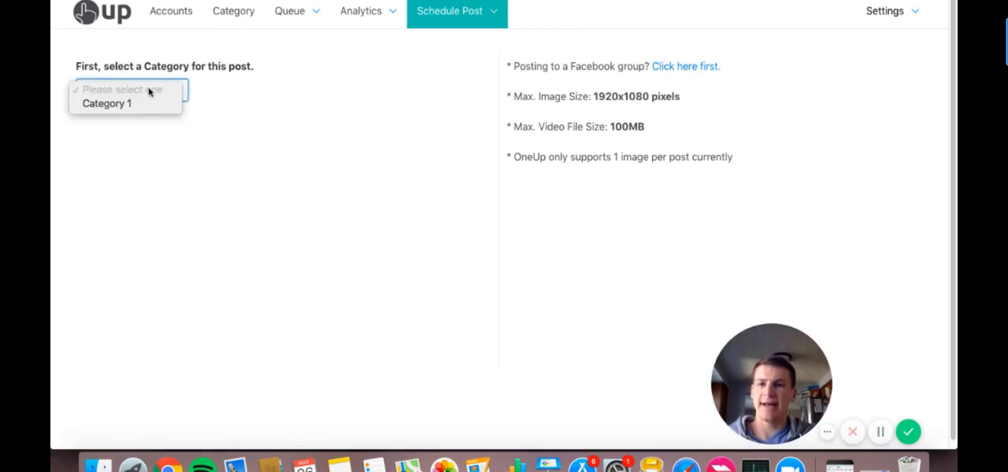
click(116, 105)
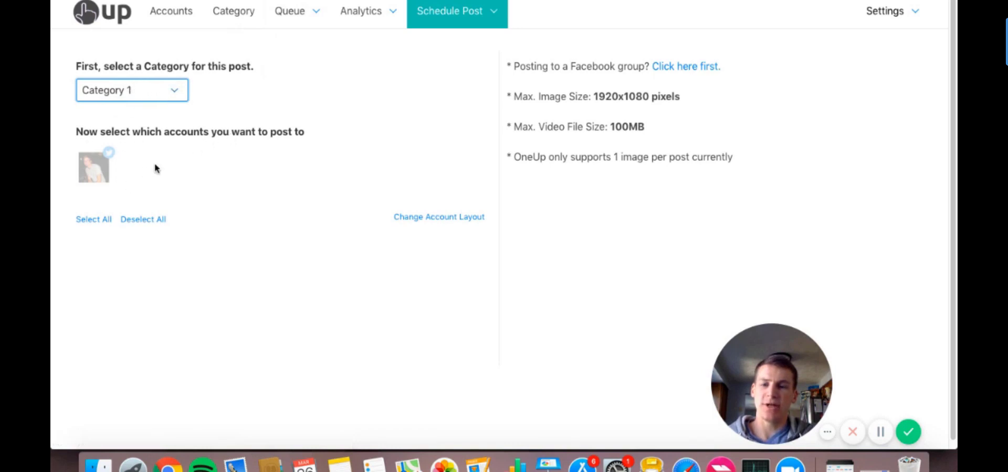
click(94, 171)
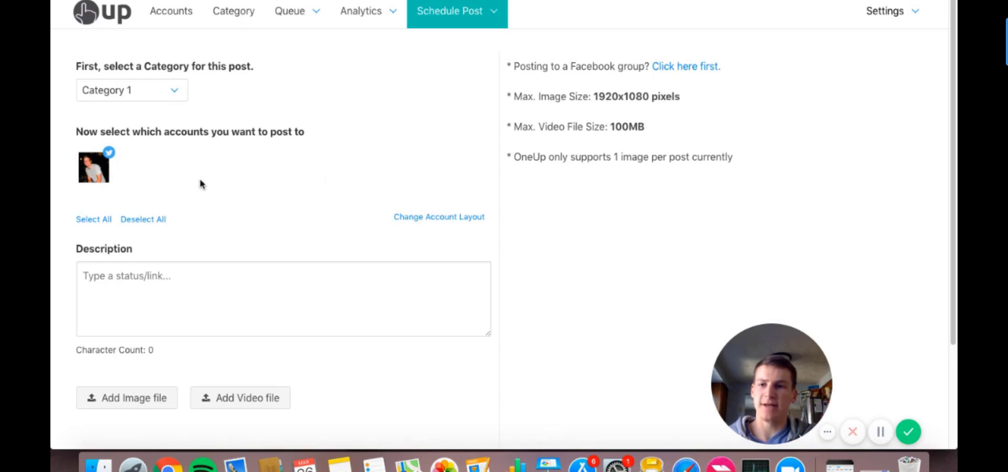
Enter "Hello!" as the post's description.
scroll(200, 185, down, 3)
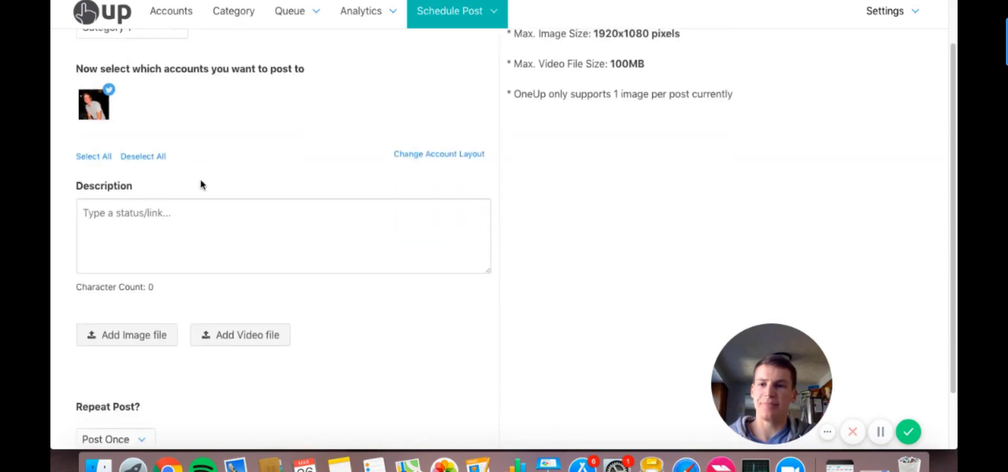
click(117, 220)
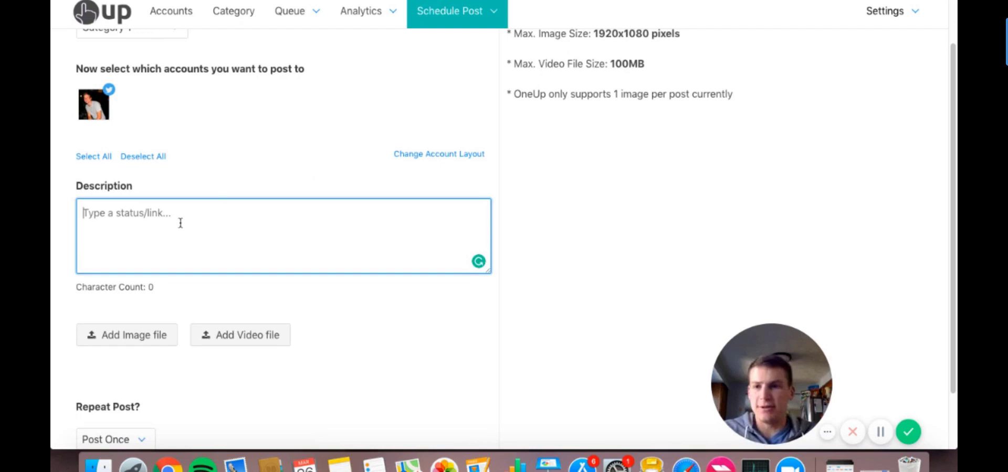
text(Hello!)
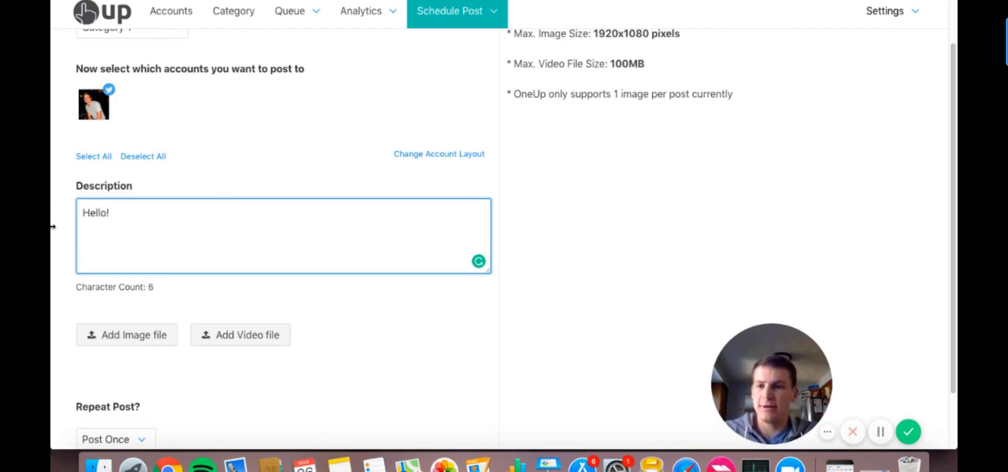
Set the post to Repeat instead of Post Once.
scroll(55, 231, down, 1)
scroll(54, 233, down, 2)
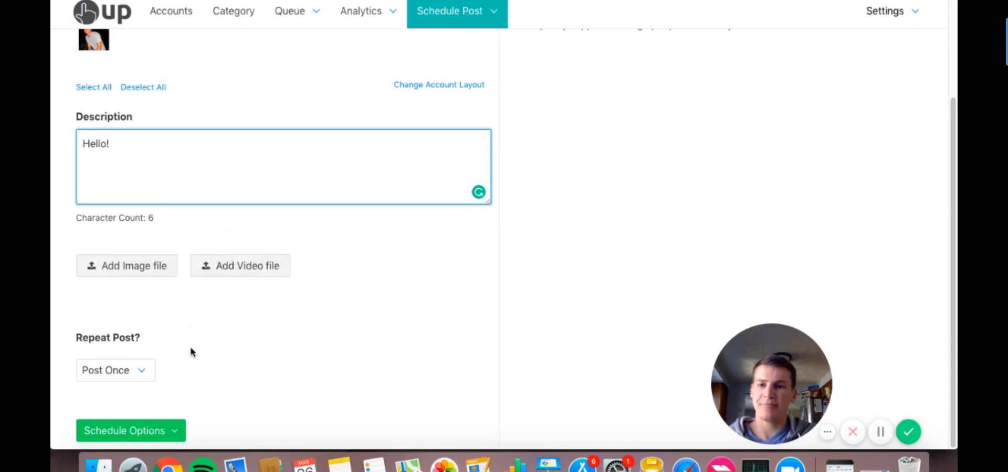
click(121, 376)
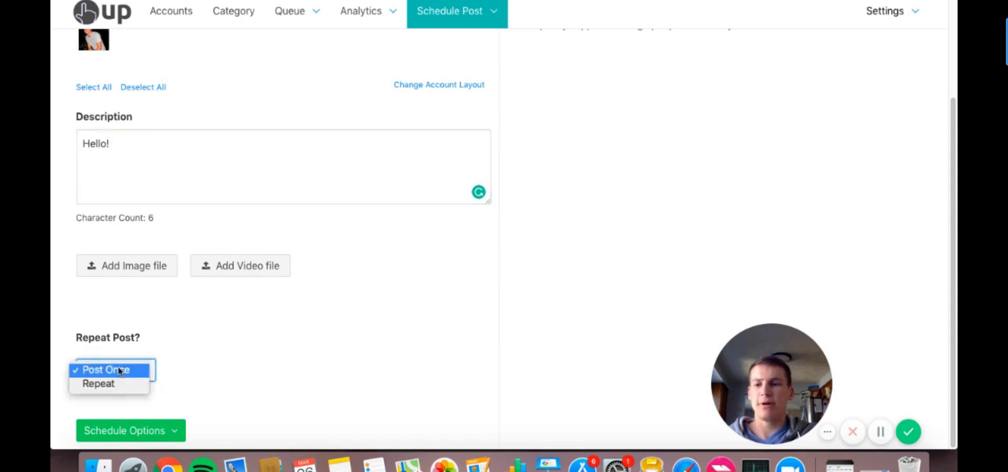
click(103, 387)
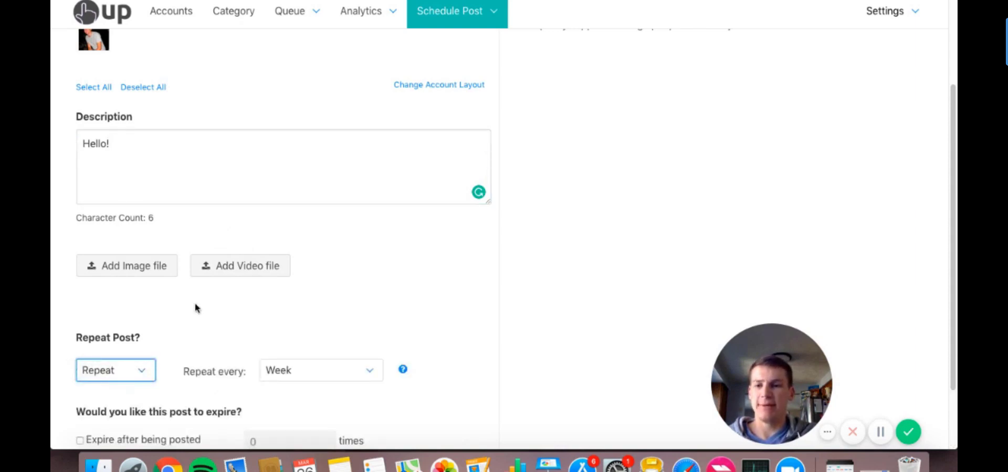
scroll(194, 310, down, 3)
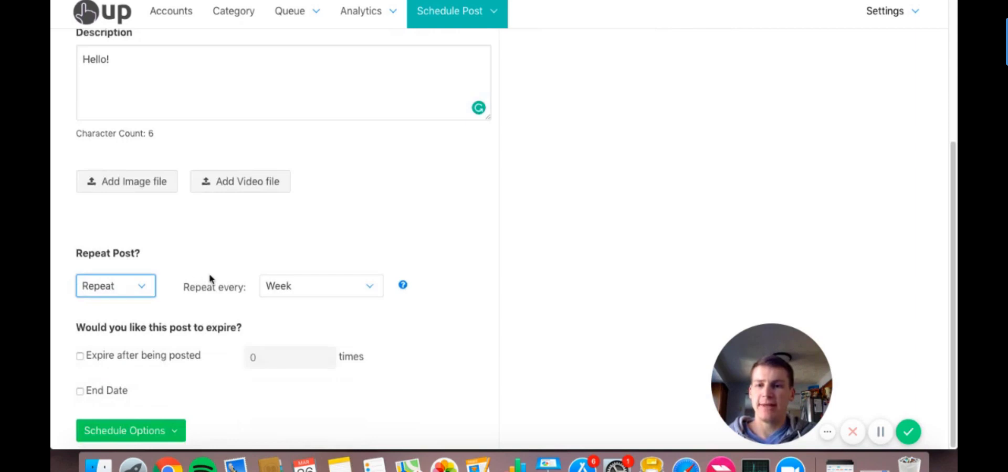
Set the post to repeat every Month and to expire after being posted 3 times.
click(307, 292)
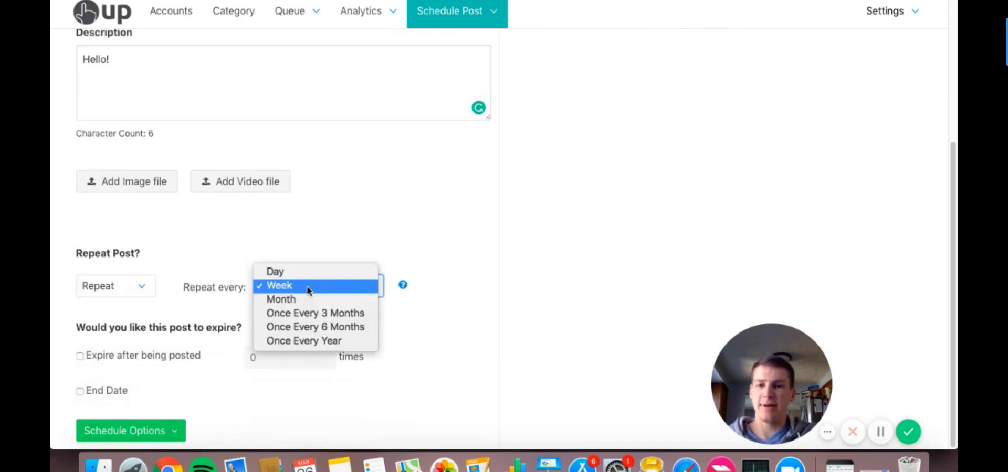
click(289, 307)
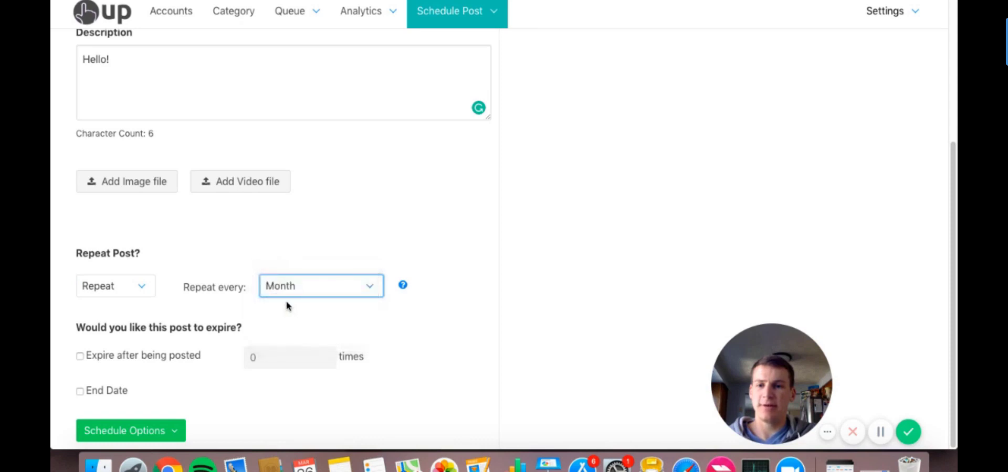
click(80, 357)
click(268, 359)
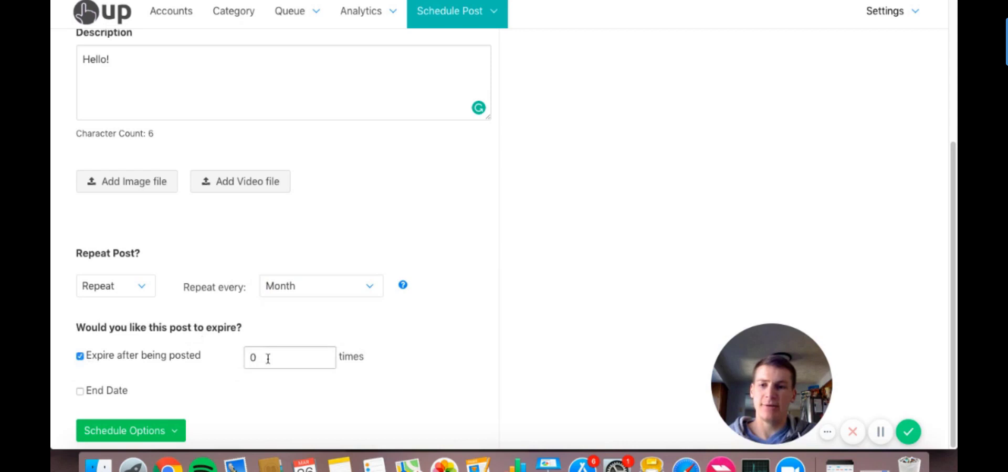
double_click(268, 359)
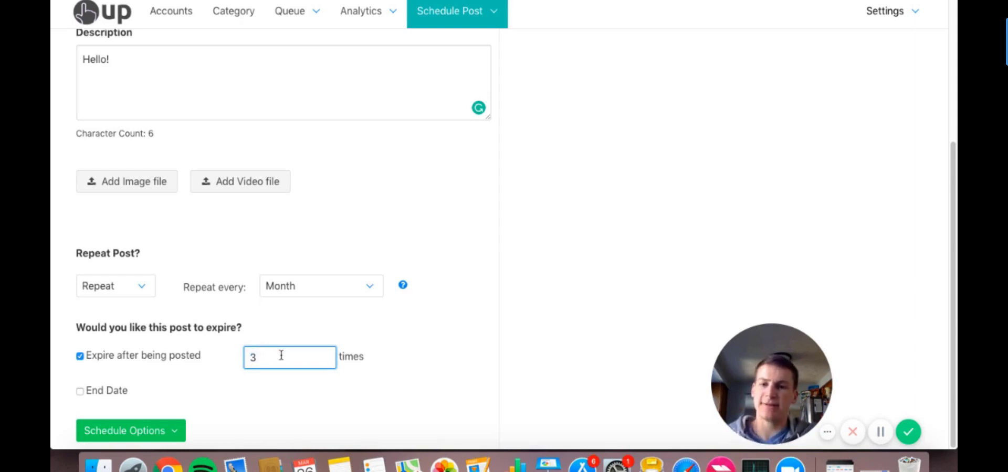
click(218, 340)
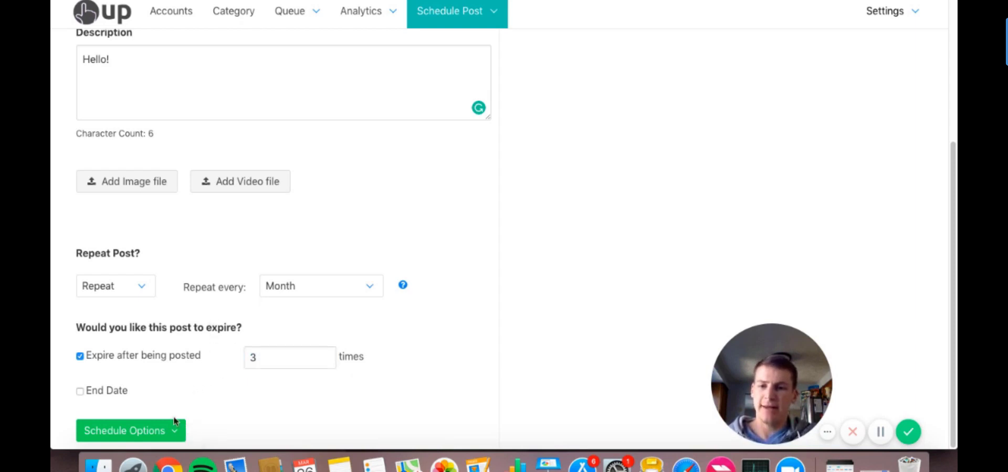
Schedule the post for a specific date and time, April 10, 2019 at 5:05 pm.
click(155, 431)
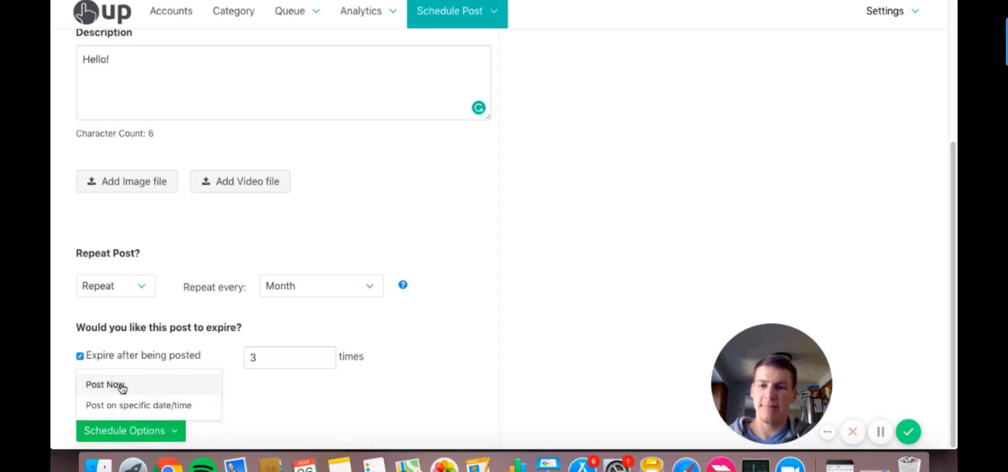
click(145, 407)
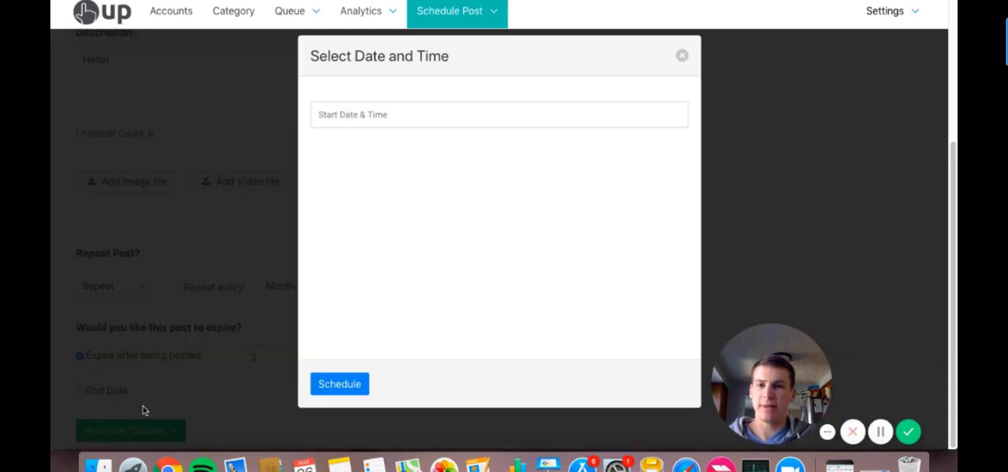
click(353, 118)
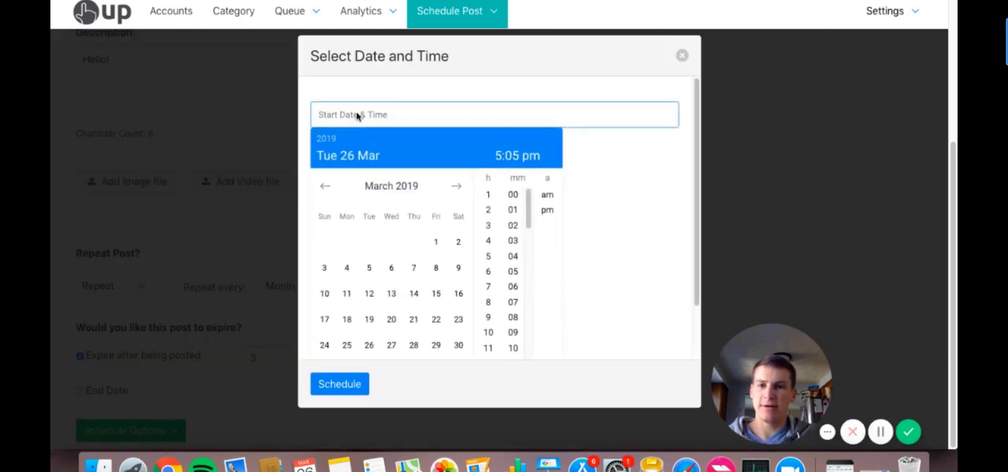
click(457, 190)
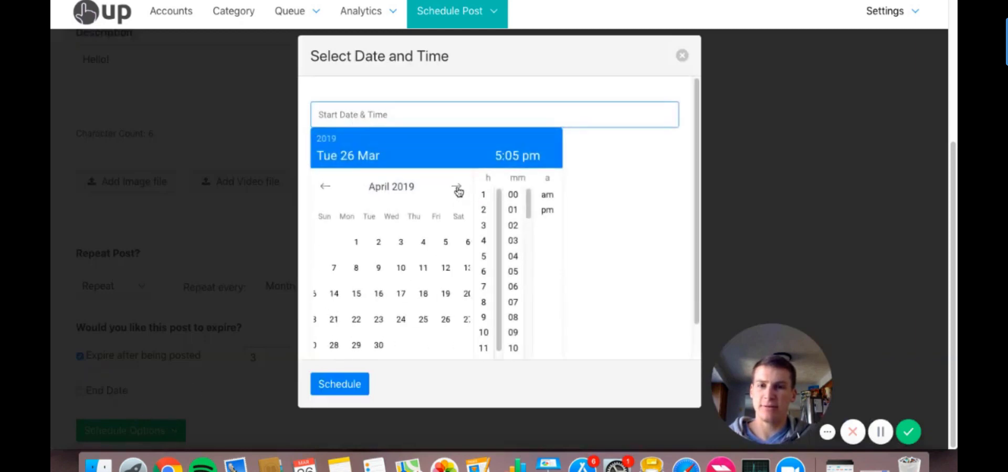
click(391, 268)
click(600, 234)
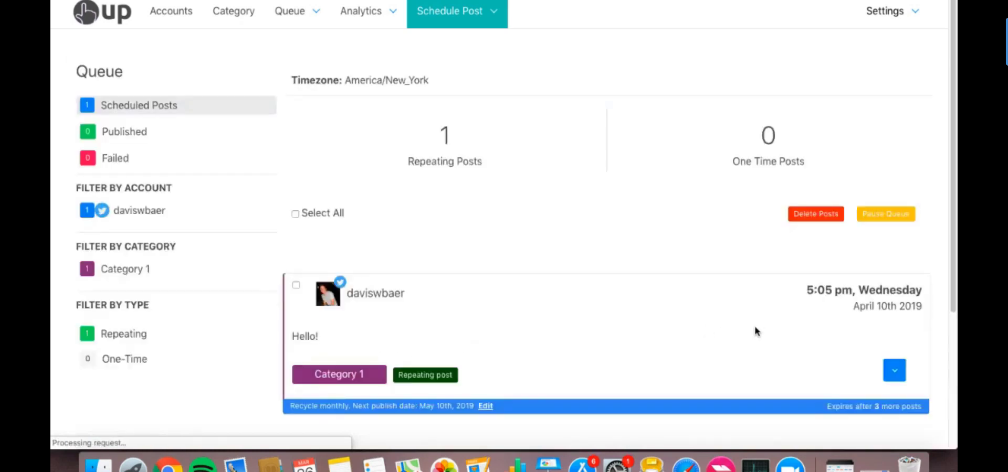
Review the scheduled post in the queue and its repeat and expiry settings, leaving them without changes.
drag(743, 371, 119, 371)
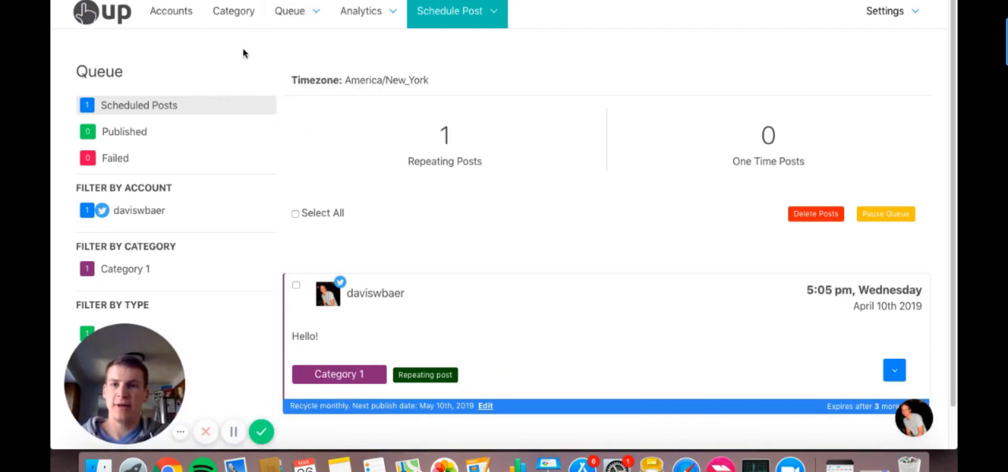
scroll(316, 134, down, 2)
scroll(444, 249, up, 2)
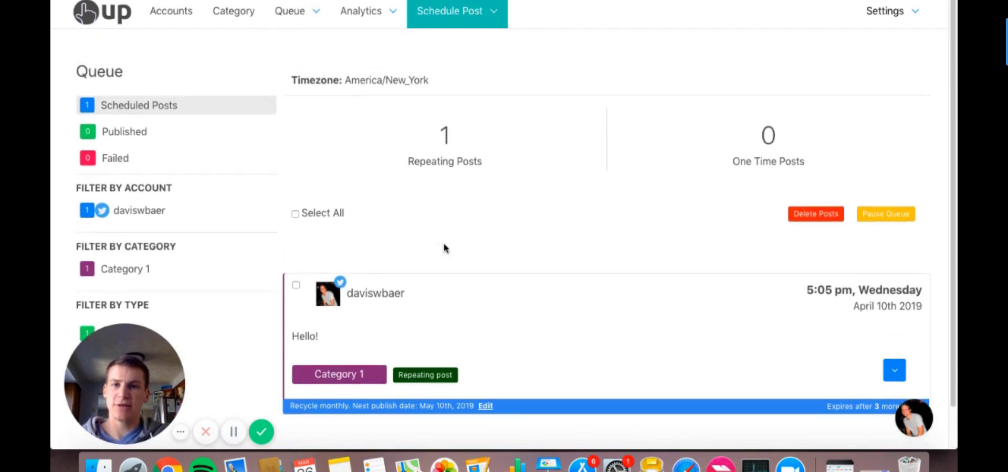
scroll(441, 244, down, 2)
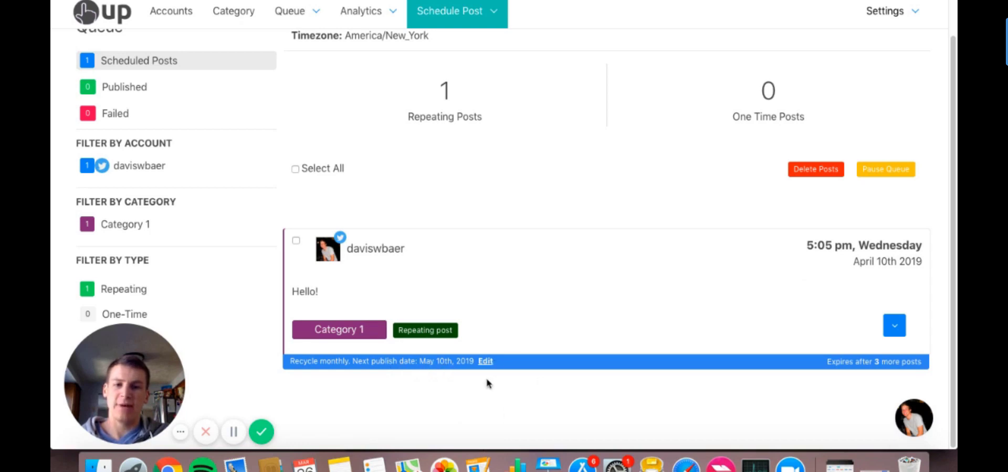
click(485, 362)
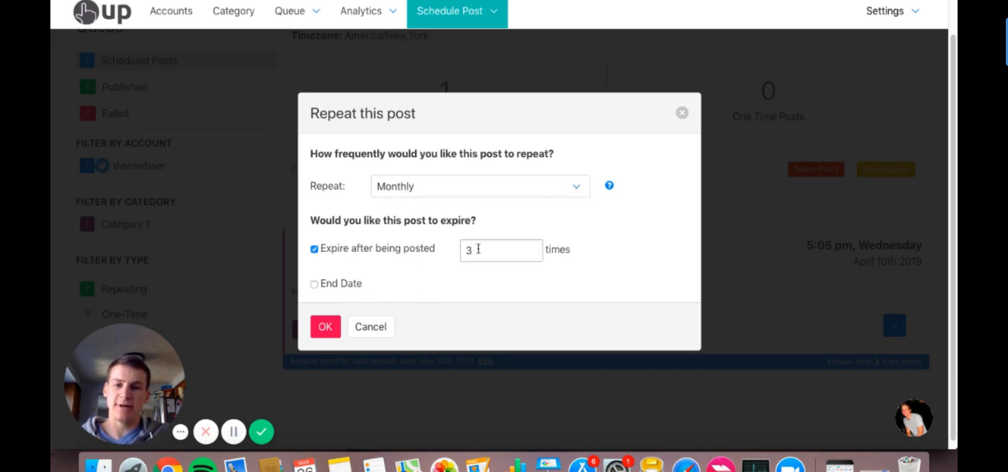
click(381, 333)
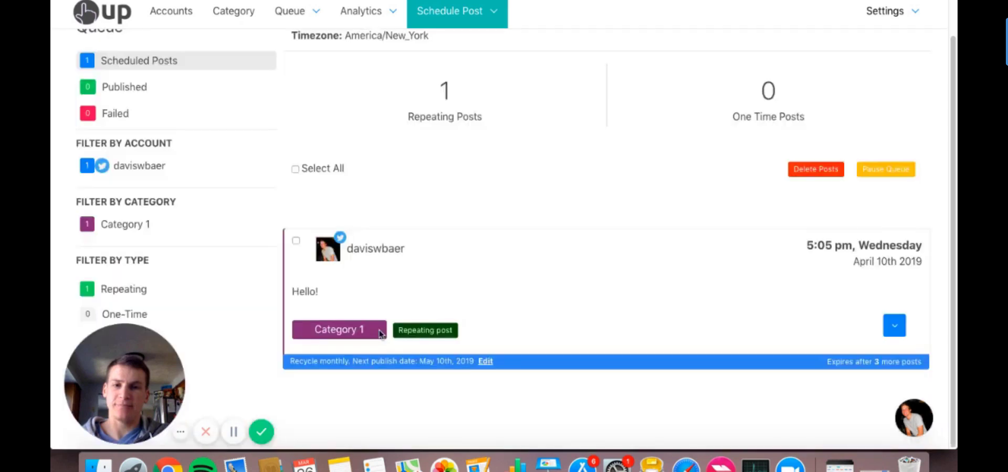
Edit the queued "Hello!" post by adding a smiling face emoji after the text, and save the update.
click(893, 326)
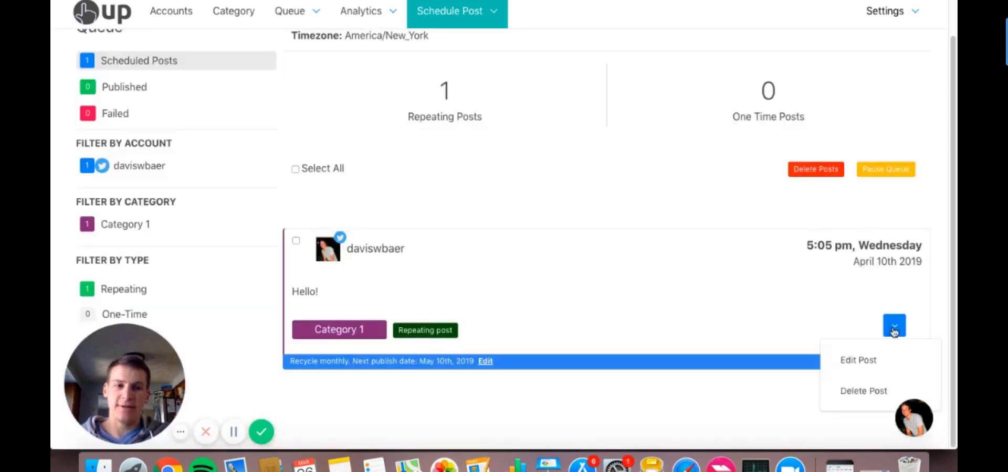
click(864, 362)
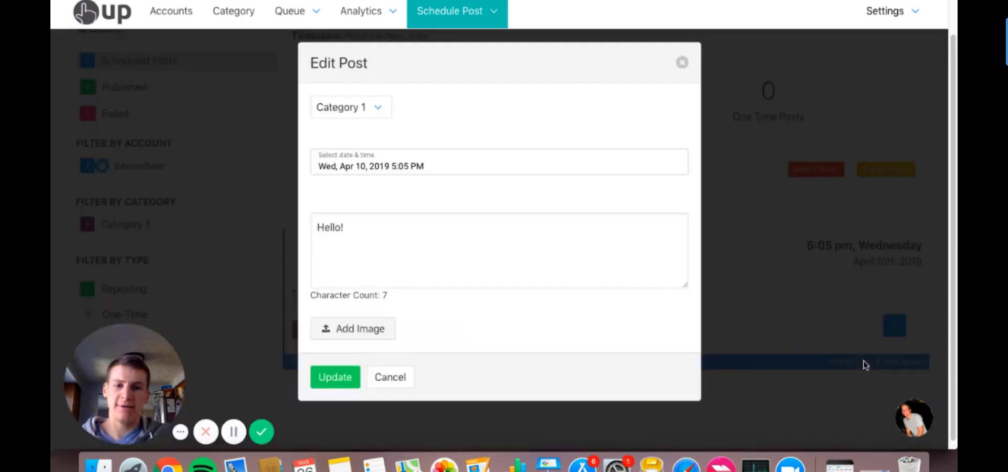
click(381, 241)
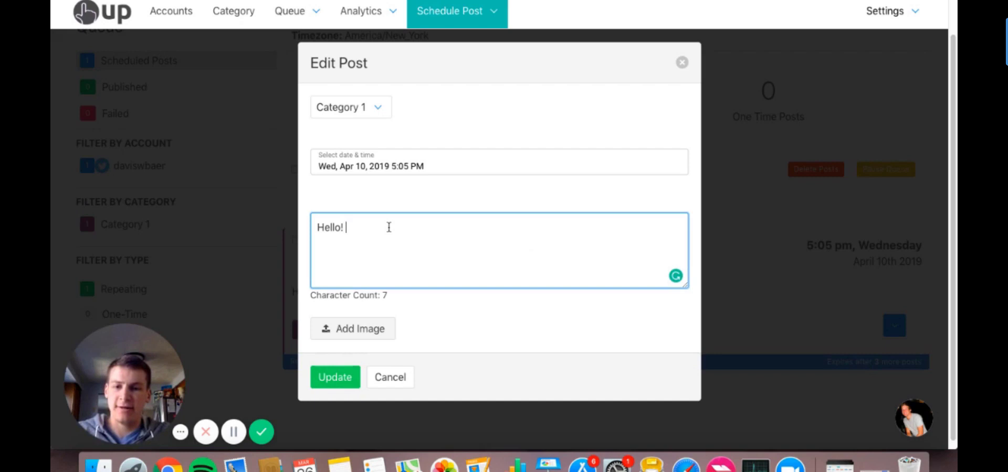
key(ctrl+super+space)
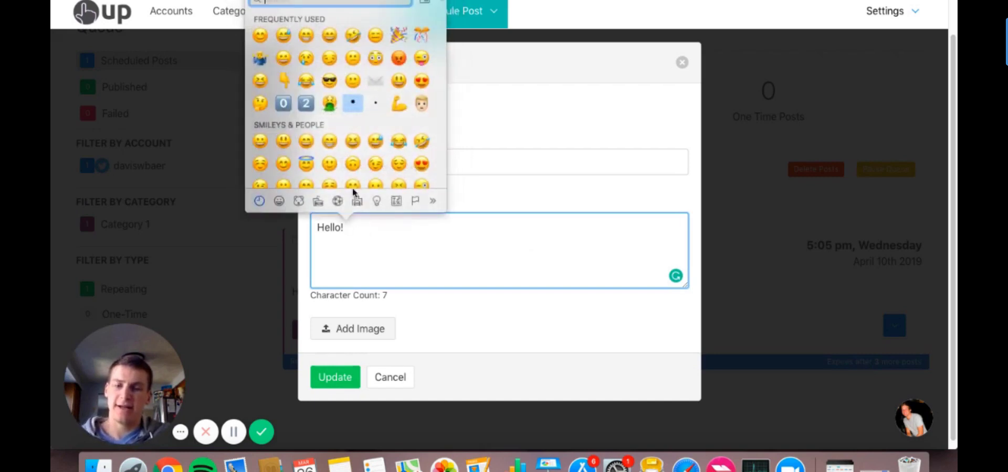
click(261, 36)
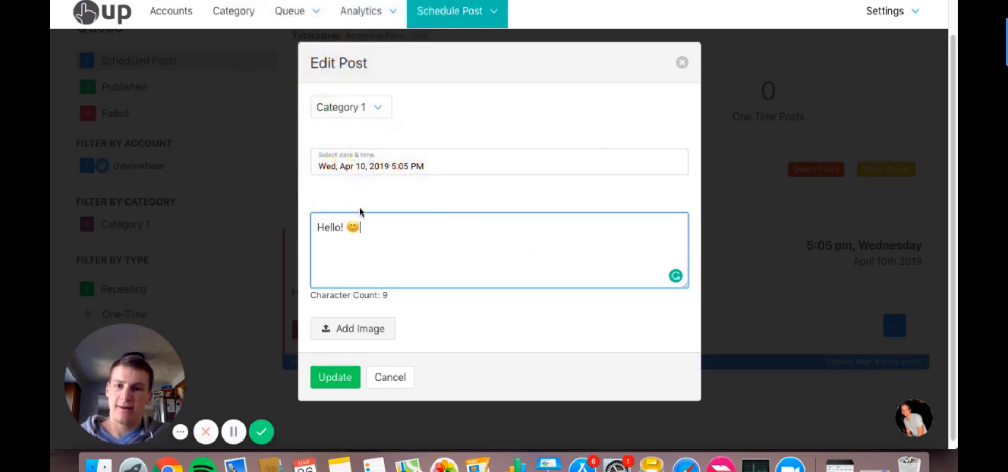
click(332, 382)
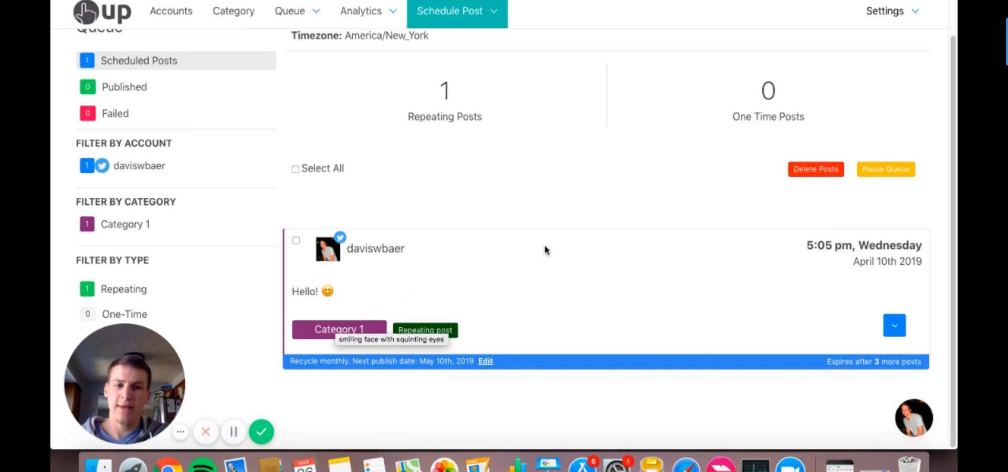
Look at the edit and delete actions available for the queued post.
click(895, 329)
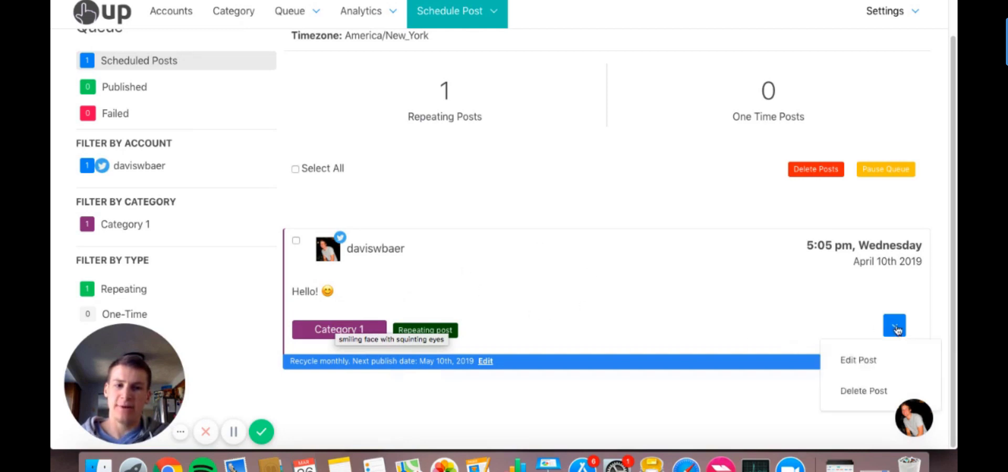
click(872, 390)
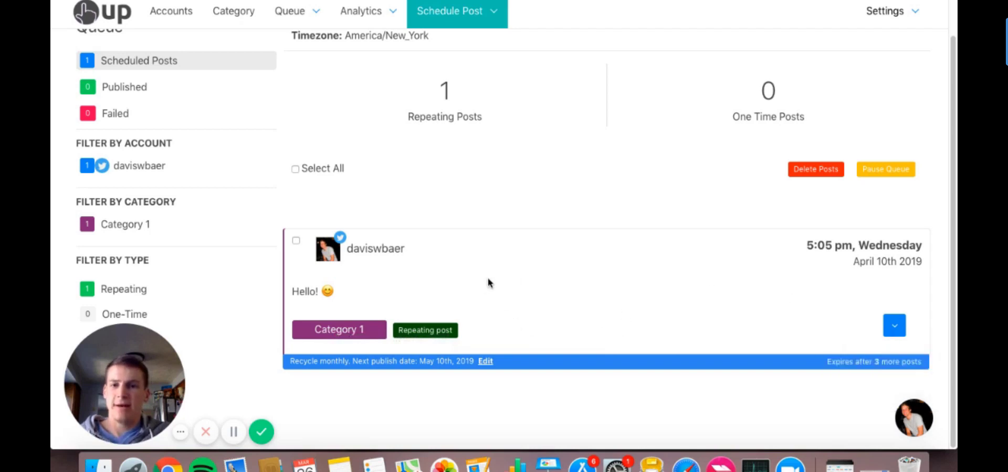
scroll(487, 276, up, 2)
Open the queue's calendar view for Category 1 and show April 2019.
click(309, 14)
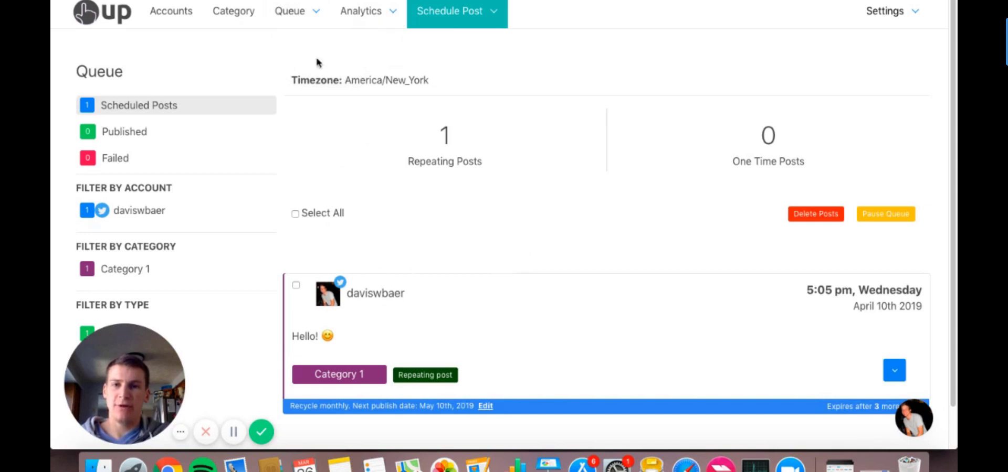
mouse_move(292, 20)
click(292, 67)
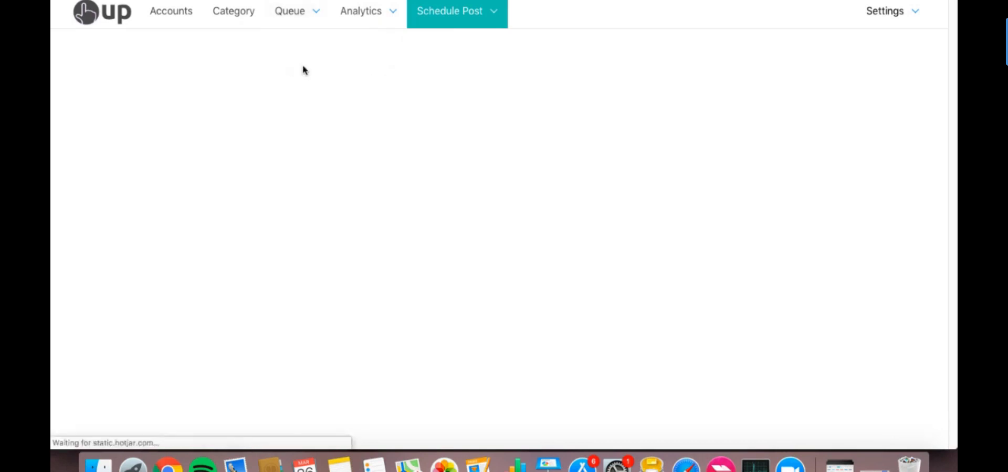
click(157, 72)
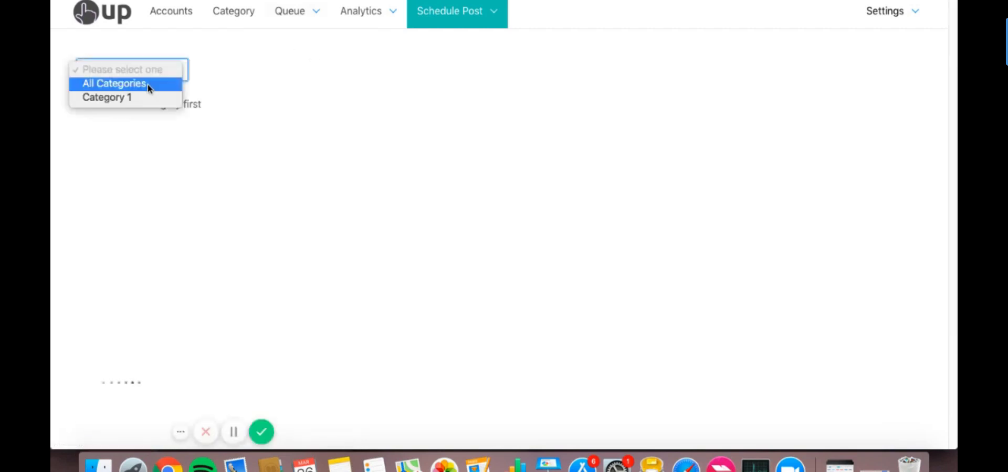
click(136, 98)
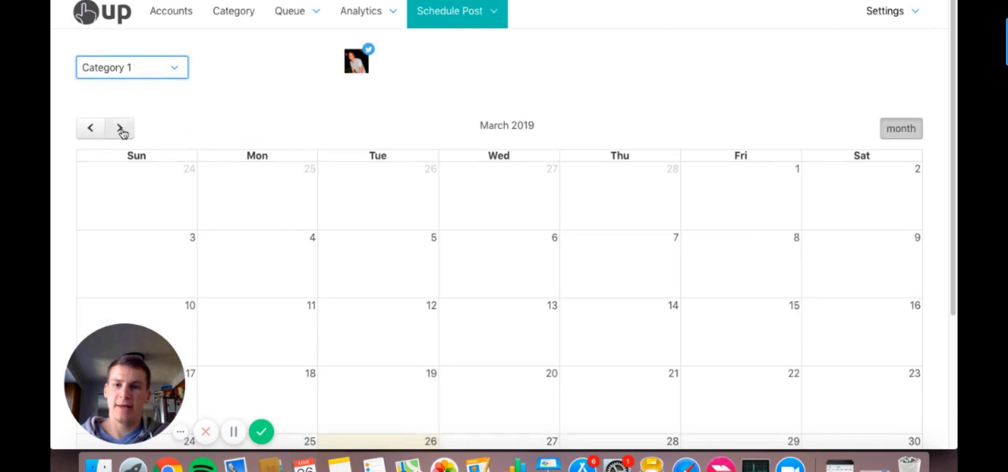
scroll(158, 134, down, 1)
click(120, 111)
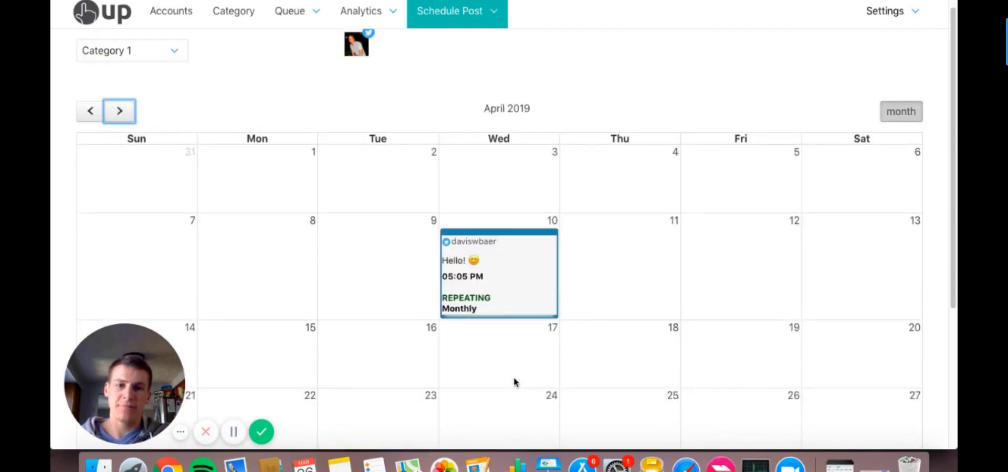
Move the repeating "Hello!" post from April 10 to April 11 in the calendar.
scroll(514, 383, down, 2)
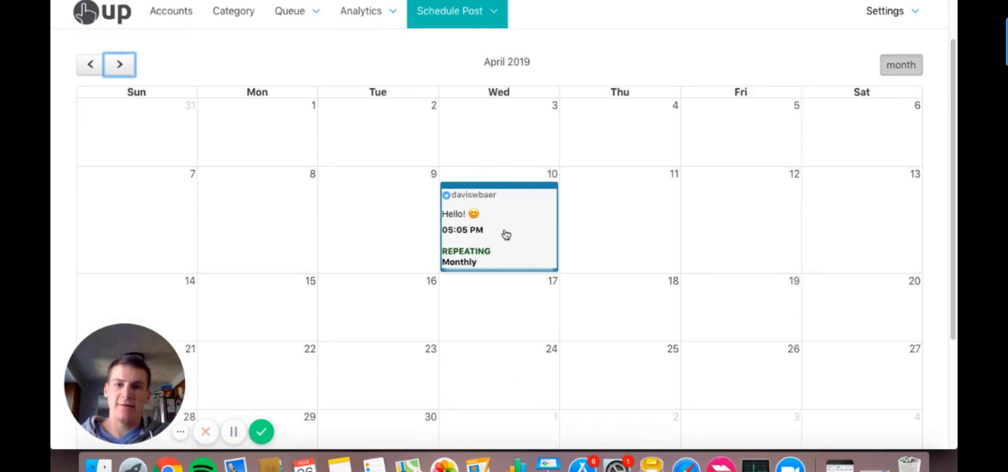
drag(517, 231, 621, 223)
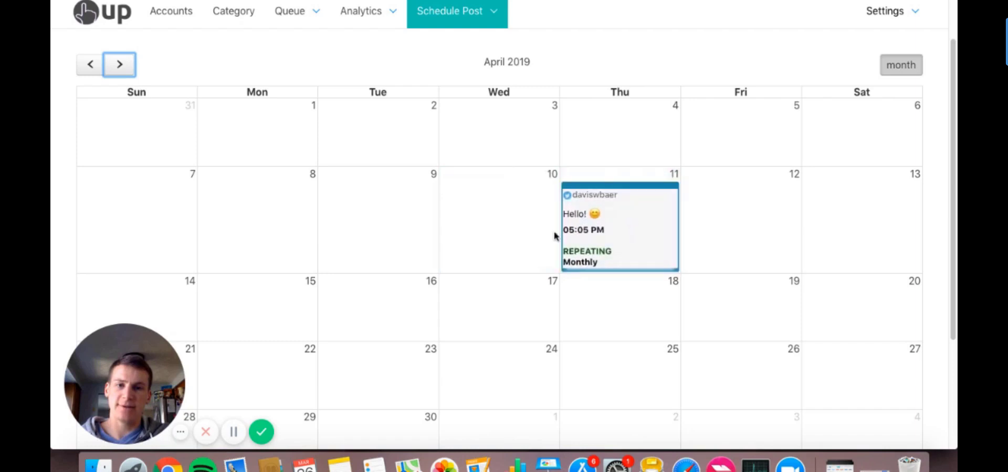
click(625, 232)
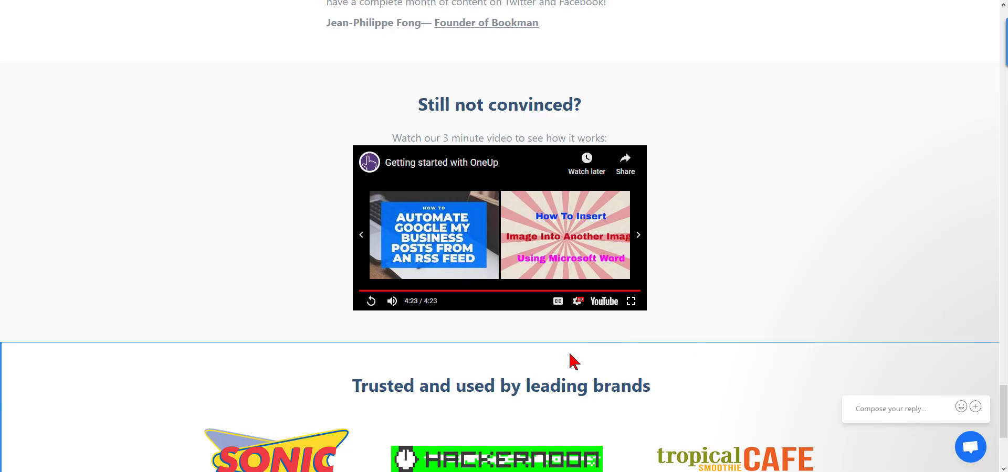
Open the OneUp website's pricing page and compare the Starter, Individual and Growth plans.
scroll(574, 361, down, 4)
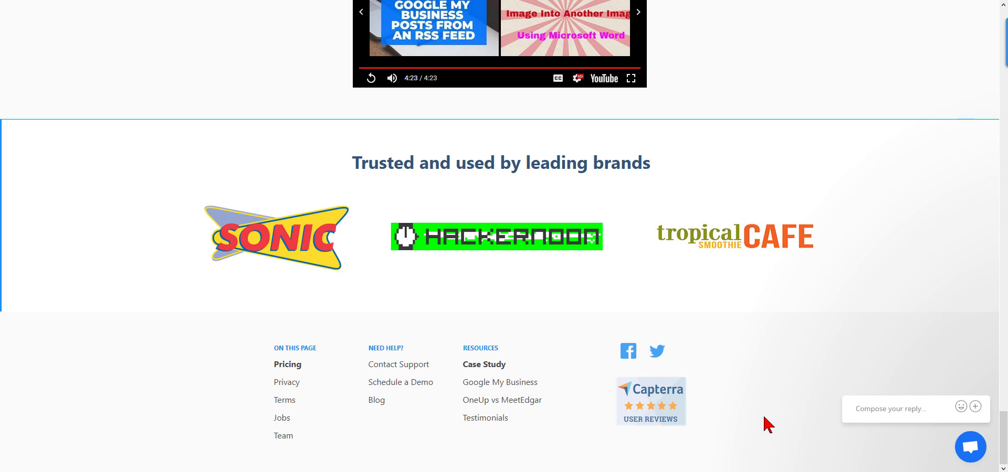
click(288, 369)
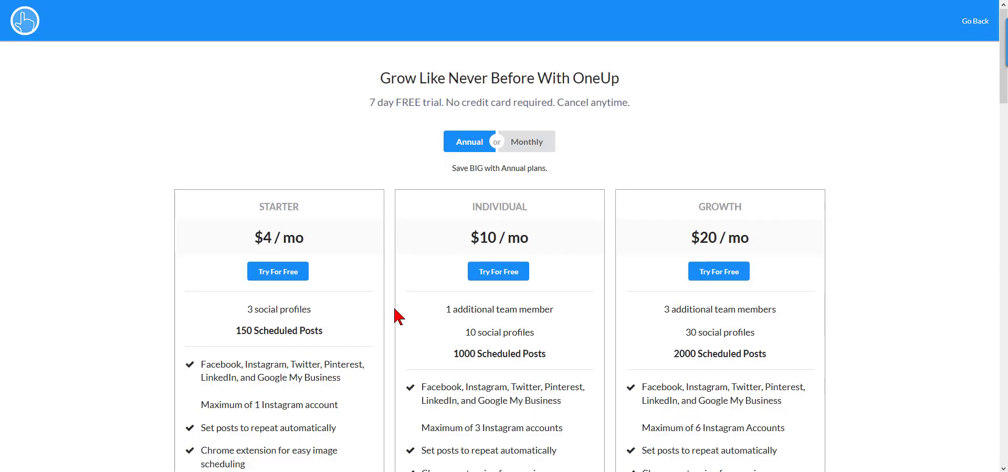
scroll(400, 310, down, 3)
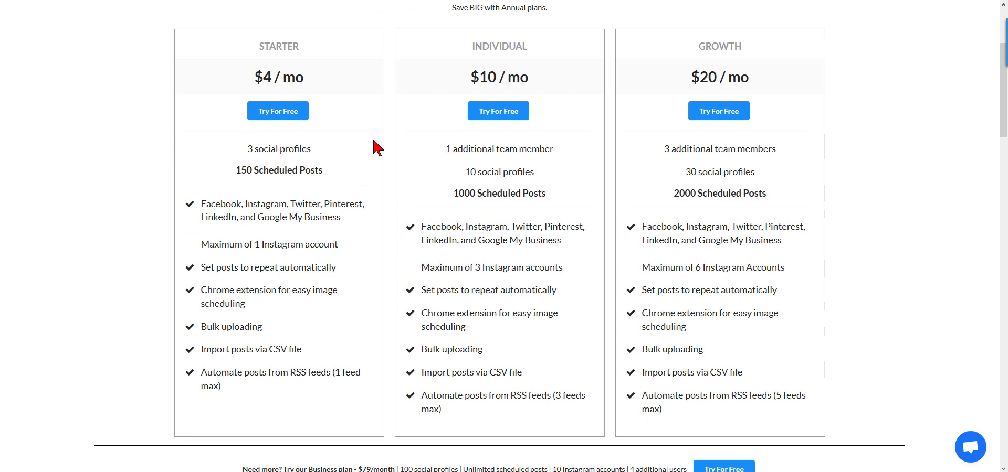
scroll(436, 205, up, 1)
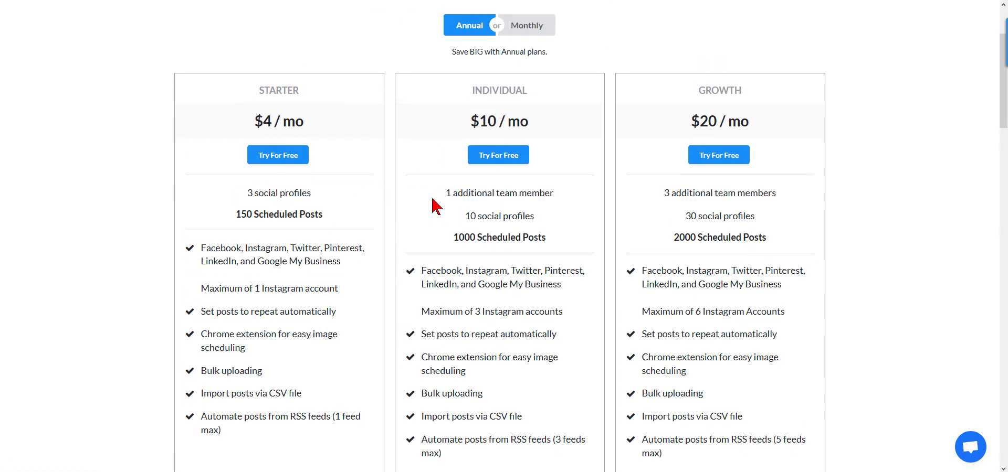
Switch the plans to monthly pricing and review the Business plan and the feature comparison of OneUp, Buffer and MeetEdgar.
click(537, 41)
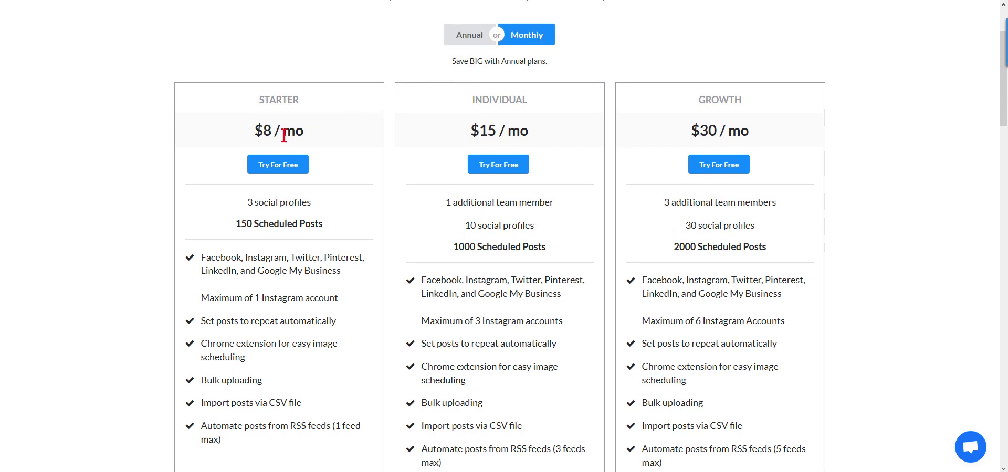
scroll(398, 177, down, 1)
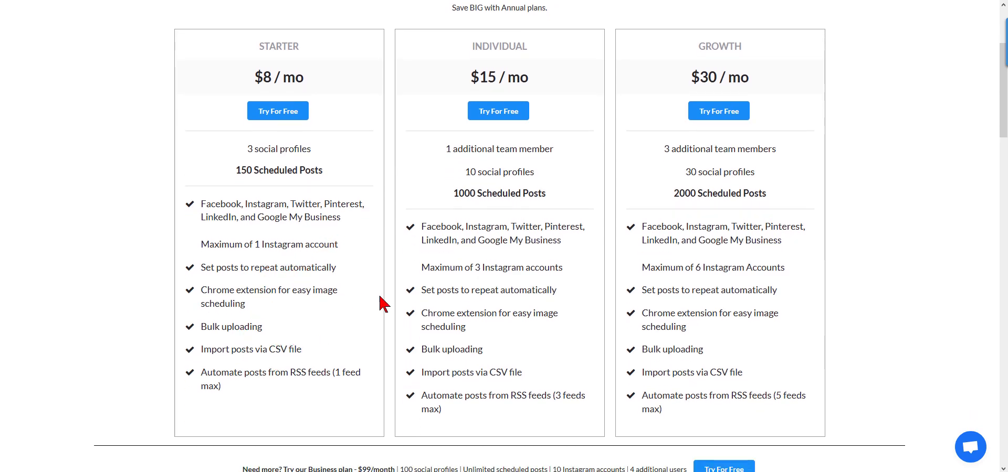
scroll(397, 303, down, 5)
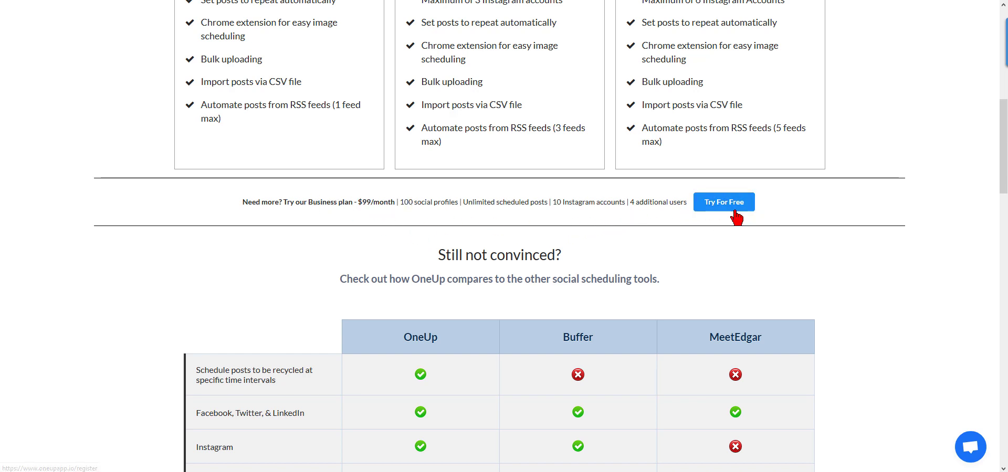
scroll(832, 275, down, 3)
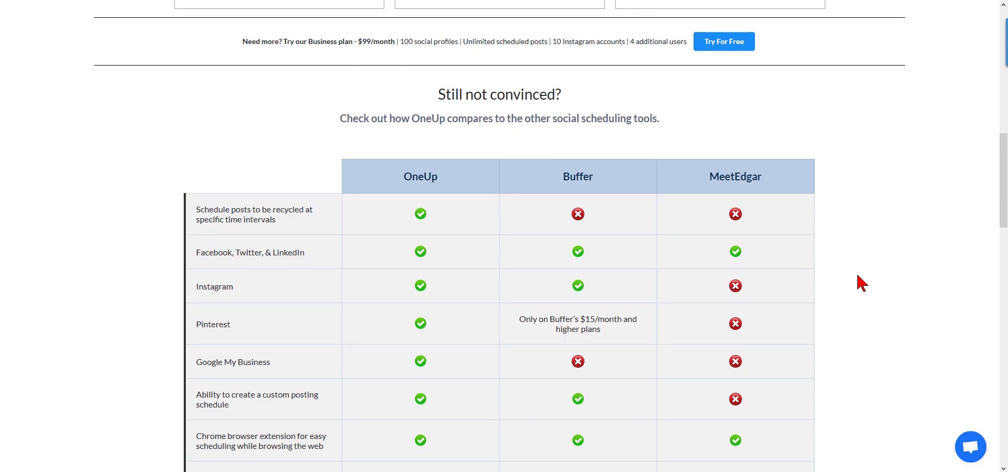
scroll(861, 284, down, 3)
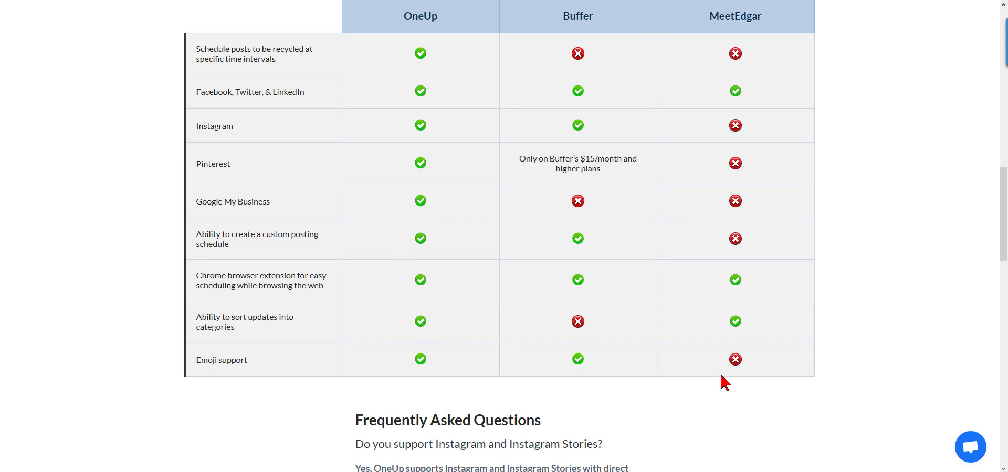
Read the pricing page's Frequently Asked Questions, from Instagram support and scheduled post limits through billing currency, free trial and refund policy.
scroll(805, 411, down, 4)
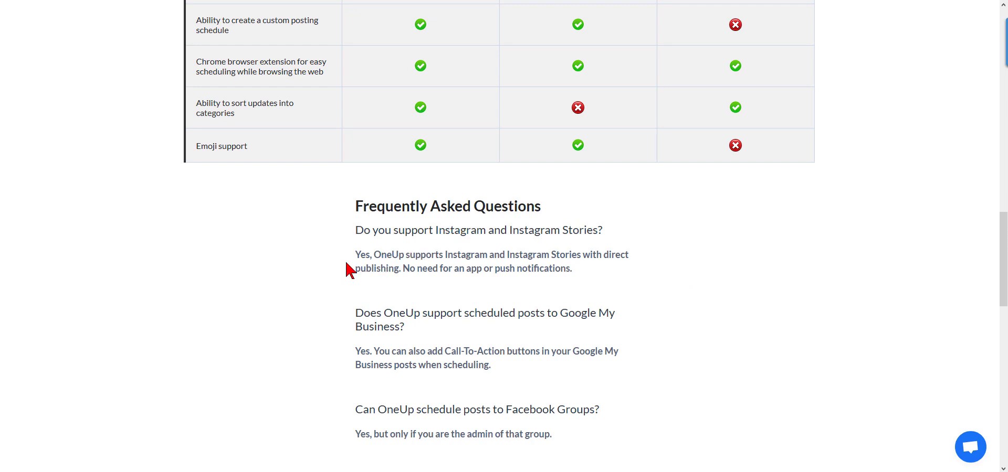
scroll(342, 266, down, 2)
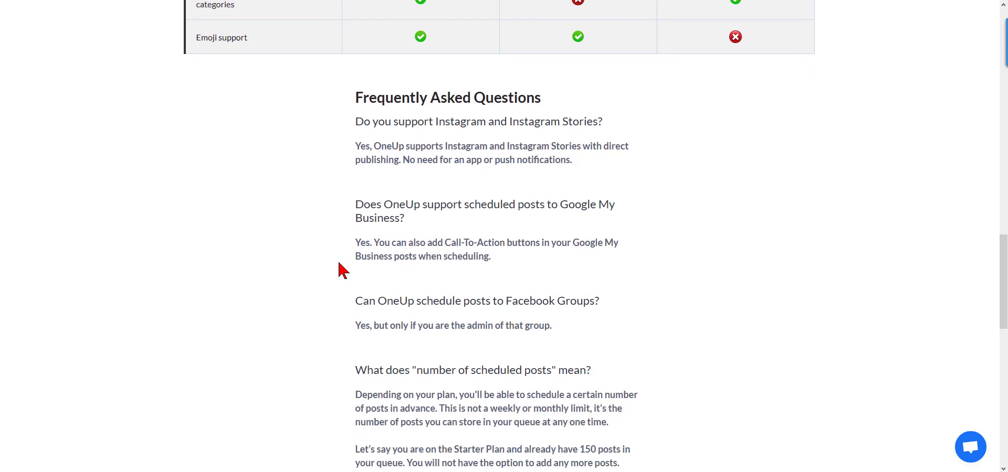
scroll(341, 269, down, 1)
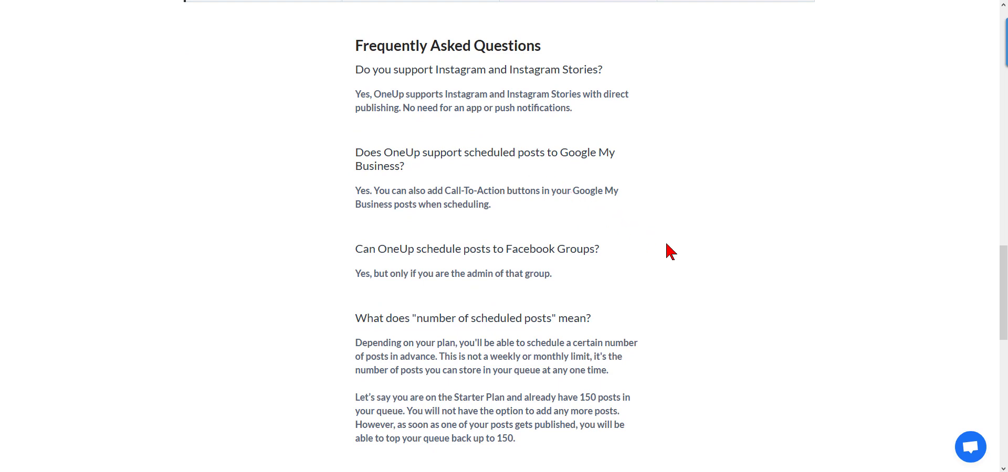
scroll(671, 251, down, 2)
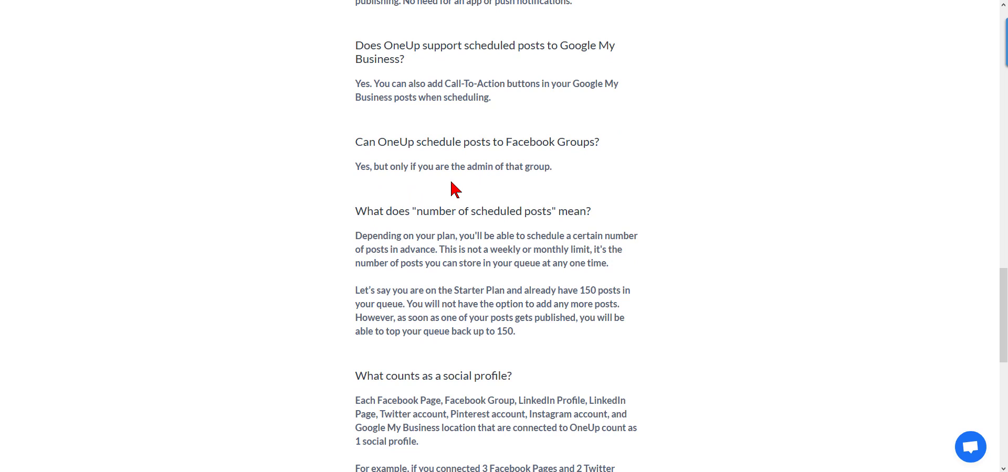
scroll(338, 198, down, 2)
scroll(335, 201, down, 3)
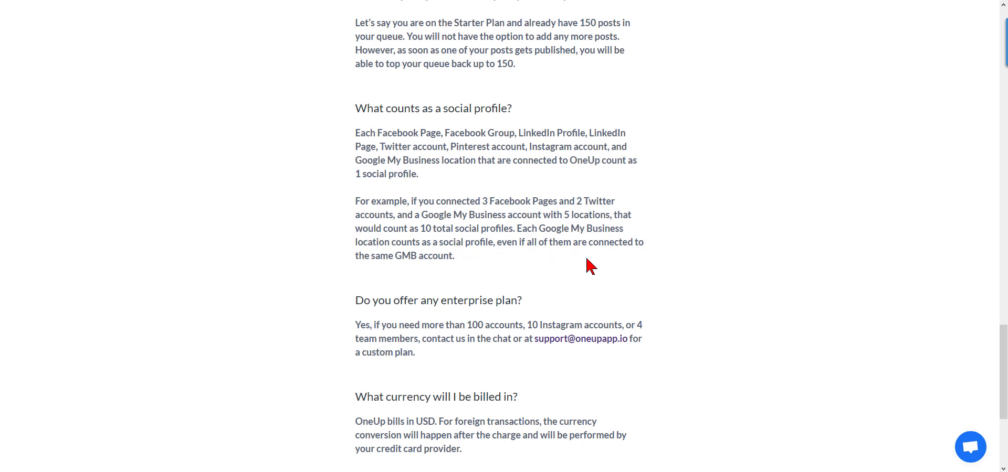
scroll(716, 319, down, 4)
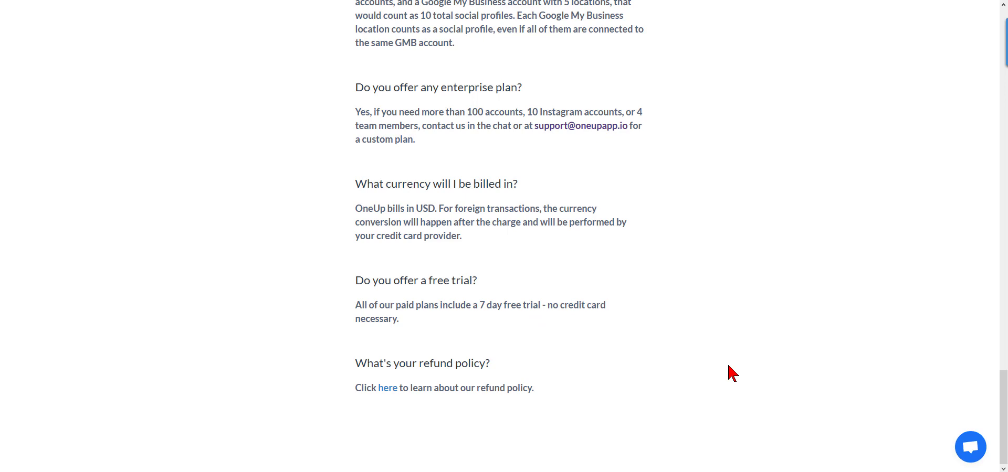
Go from the pricing page to the OneUp homepage and look over its introduction, three-step overview and supported social networks.
scroll(733, 374, up, 13)
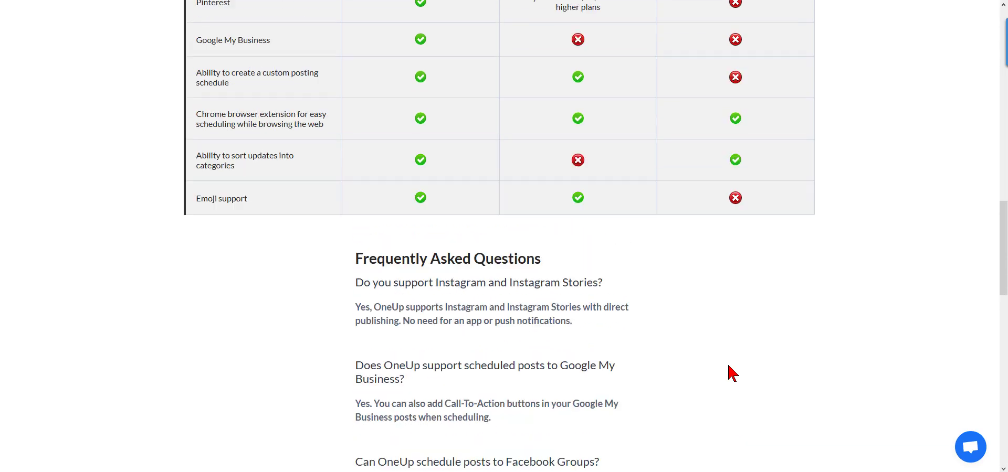
scroll(733, 374, up, 4)
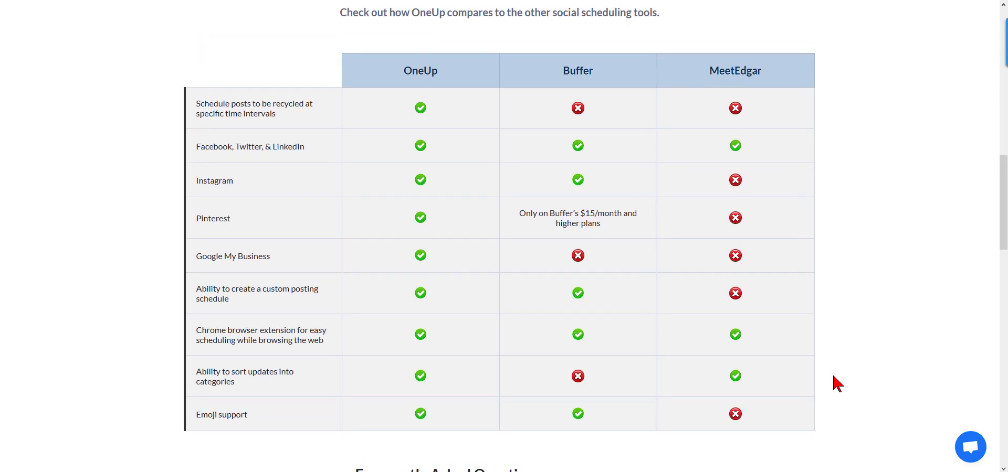
scroll(838, 384, up, 10)
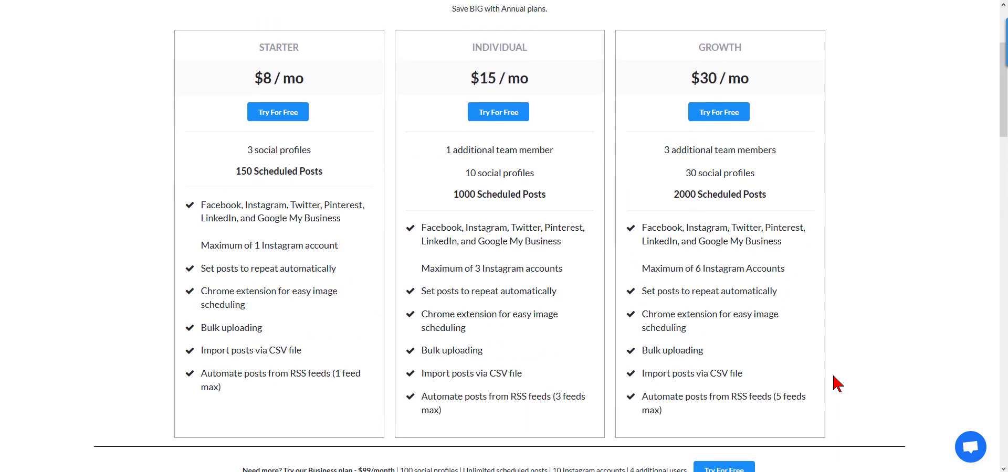
scroll(838, 384, up, 3)
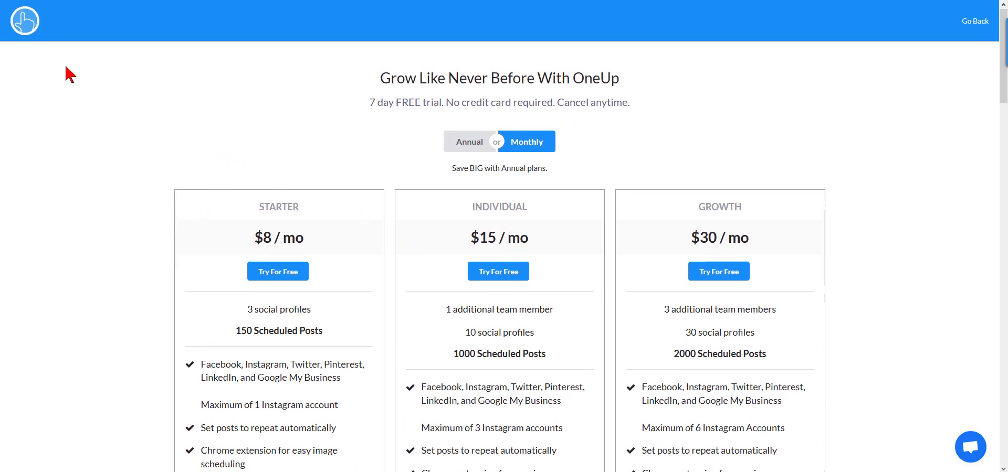
click(19, 26)
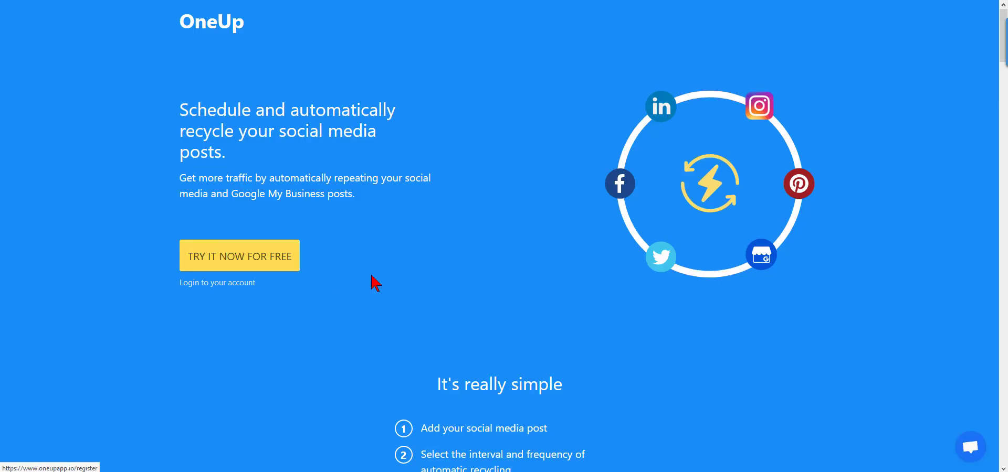
scroll(377, 283, down, 7)
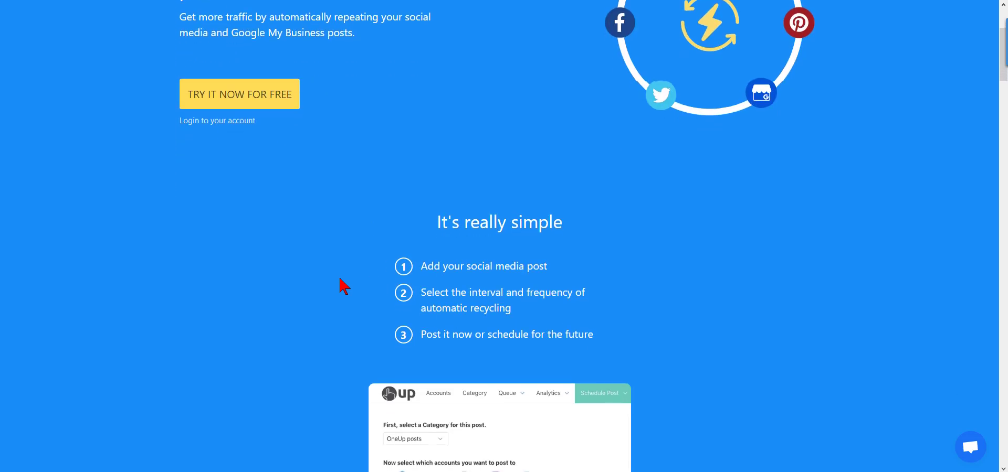
scroll(303, 284, down, 3)
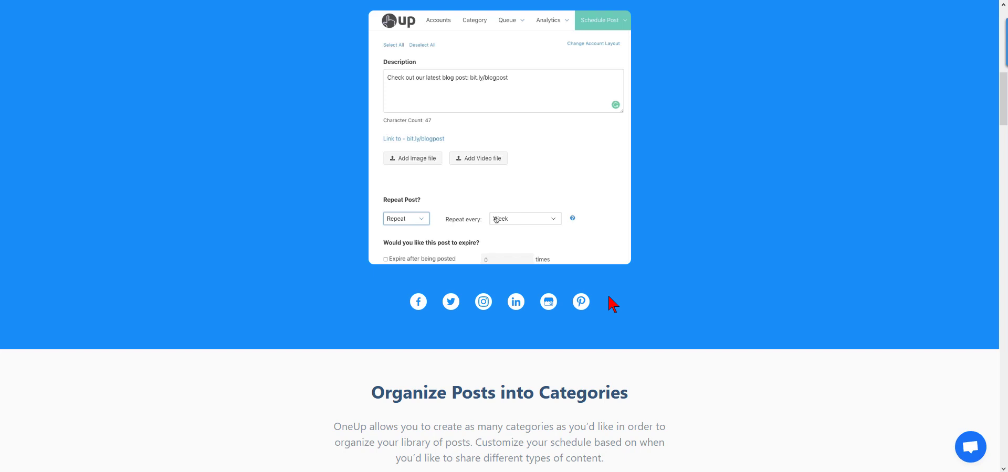
scroll(720, 342, up, 9)
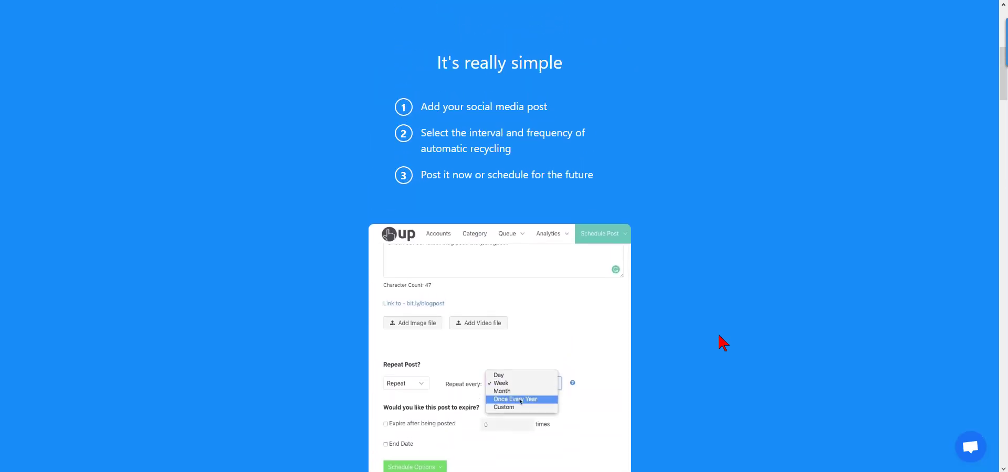
scroll(723, 343, up, 1)
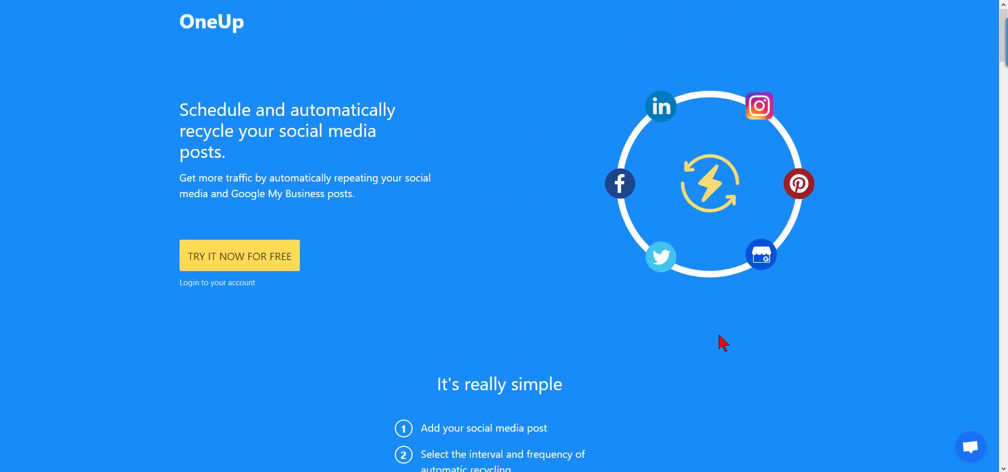